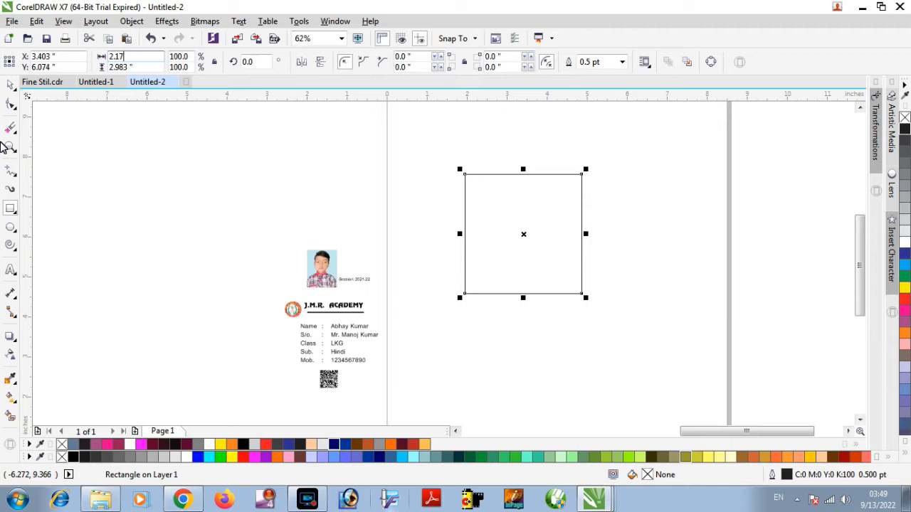
Set the rectangle's size to 2.175 inches wide by 3.375 inches high.
key(Tab)
text(3)
key(Return)
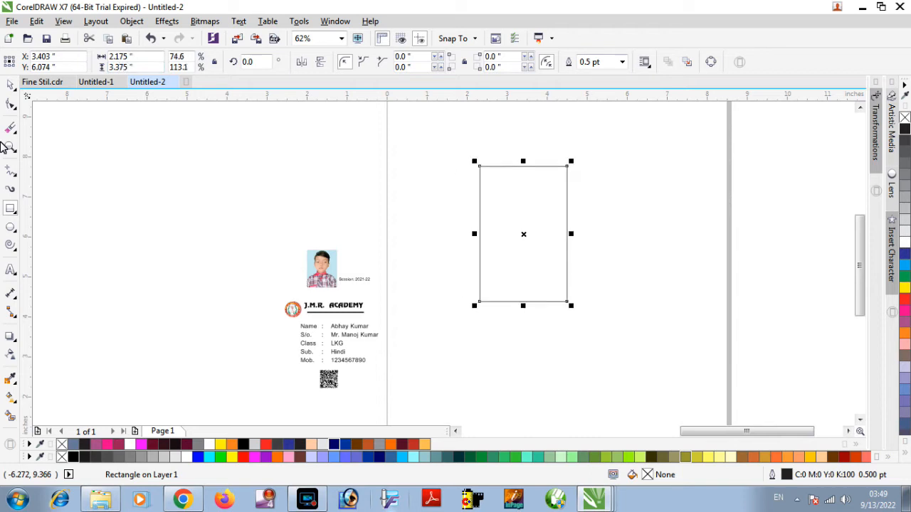
Draw a straight line about 1.84 inches long, rising from the rectangle's left edge across its upper part.
click(12, 178)
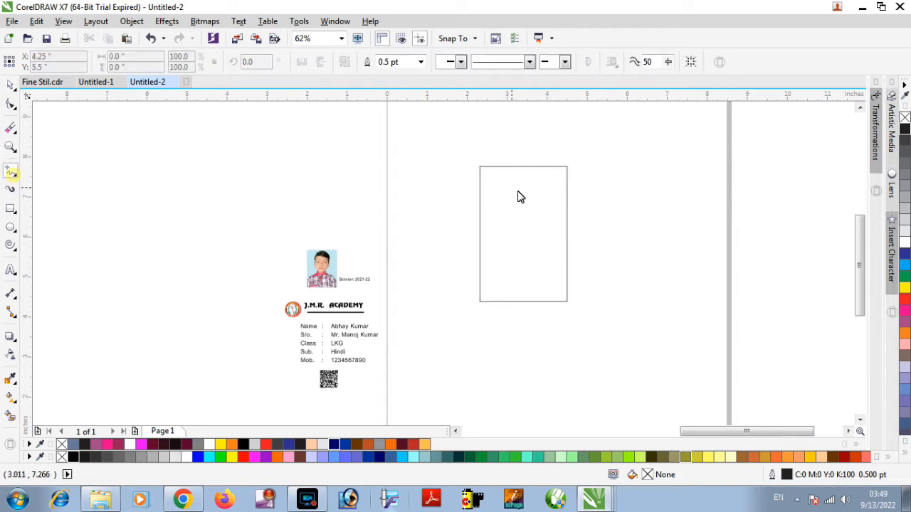
click(480, 205)
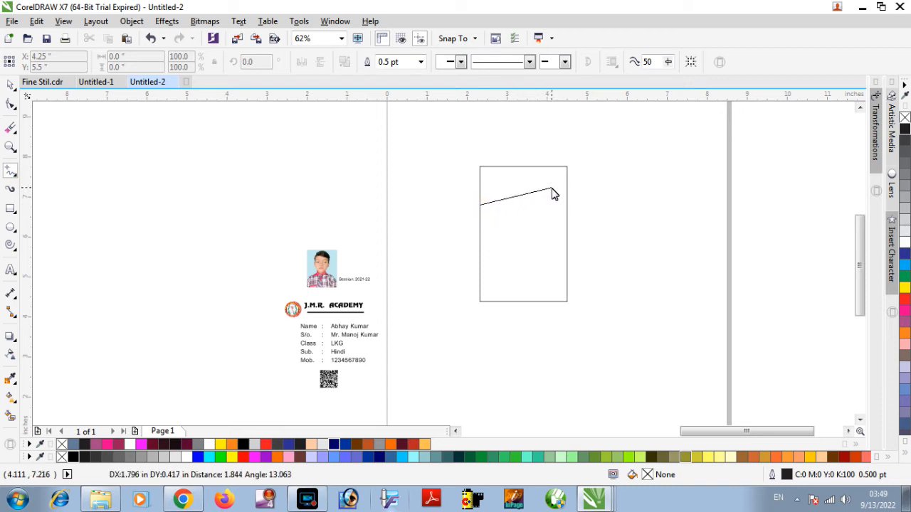
click(552, 189)
Duplicate the slanted line just below itself and enlarge the copy to about 2.26 inches wide, past the rectangle's right edge.
key(z)
drag(462, 163, 591, 328)
key(space)
drag(428, 186, 430, 203)
right_click(430, 203)
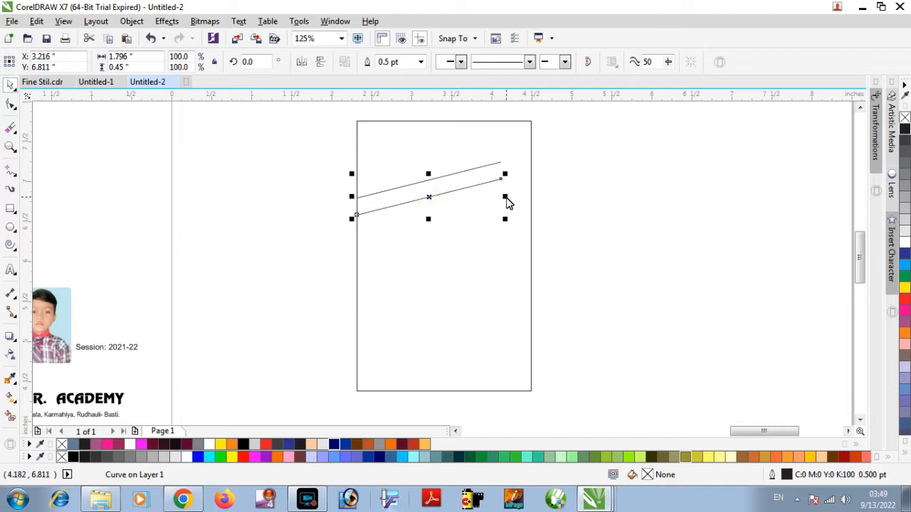
drag(508, 177, 543, 155)
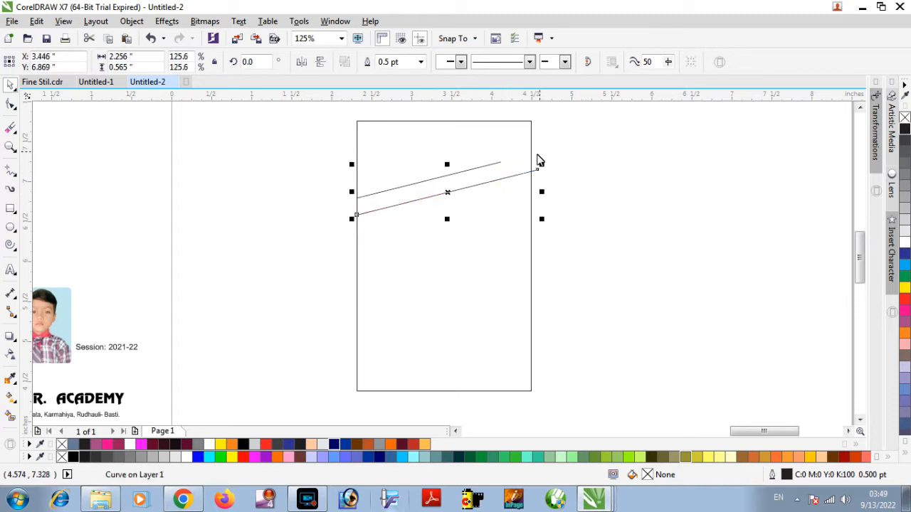
click(605, 133)
Copy both slanted lines straight down to the lower end of the rectangle.
drag(602, 123, 318, 235)
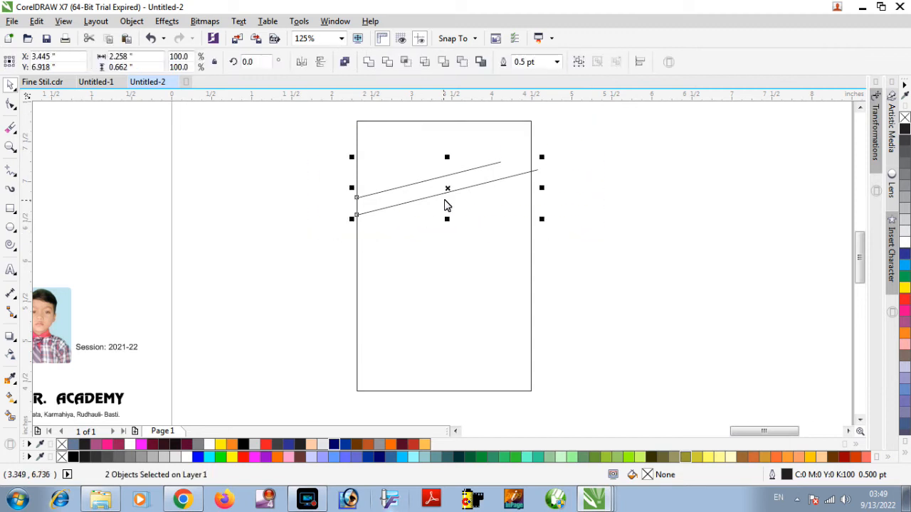
drag(448, 192, 449, 377)
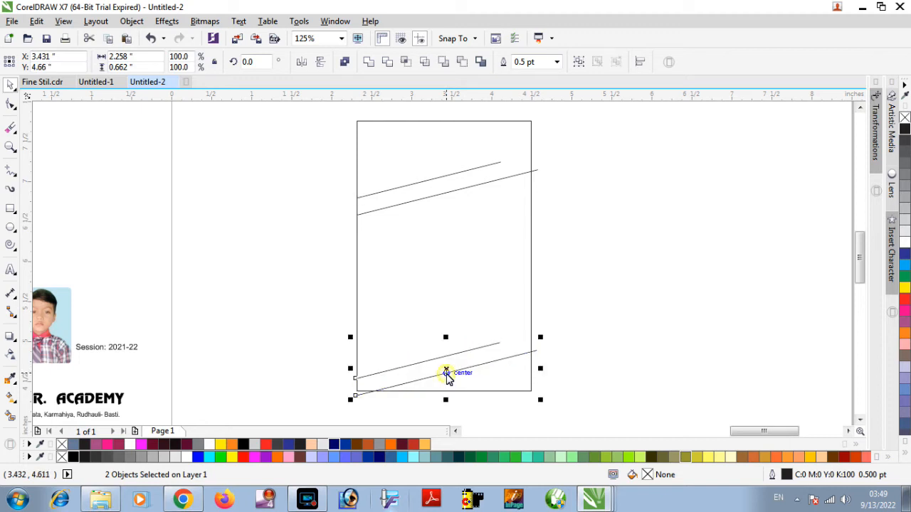
click(557, 333)
Enlarge the upper of the two bottom lines to about 2.3 inches wide and shrink the lower one to about 1.62 inches.
click(500, 342)
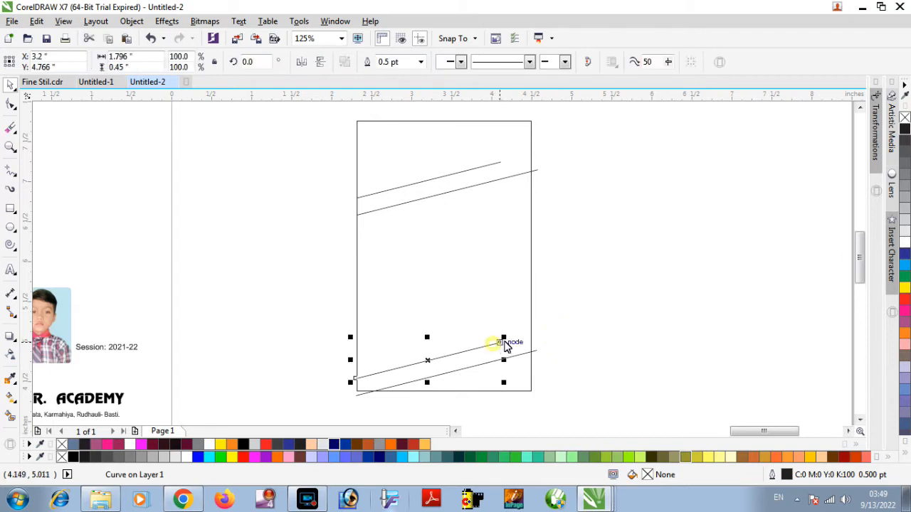
drag(504, 339, 544, 328)
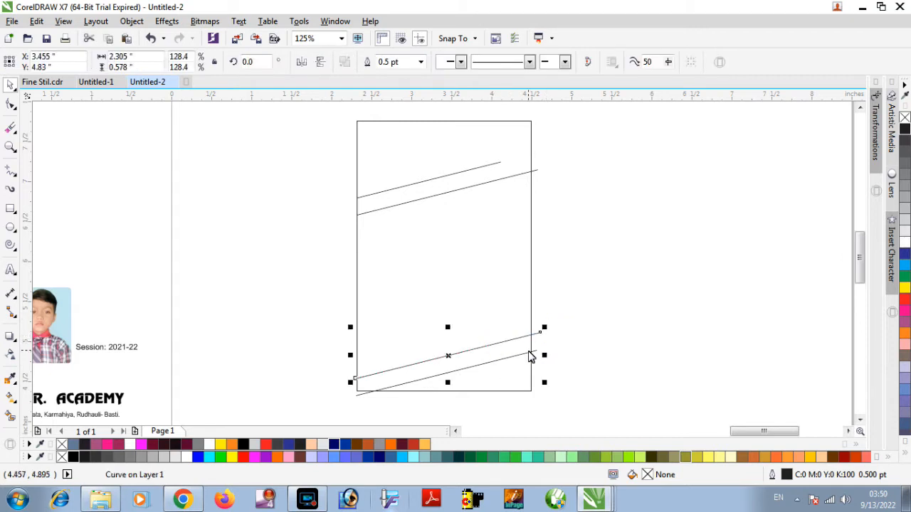
click(530, 353)
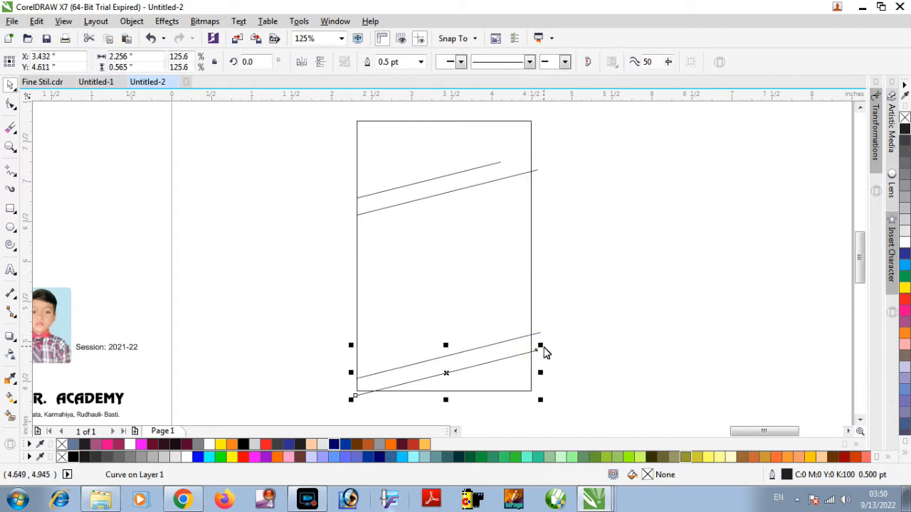
drag(541, 346, 501, 380)
scroll(477, 354, up, 1)
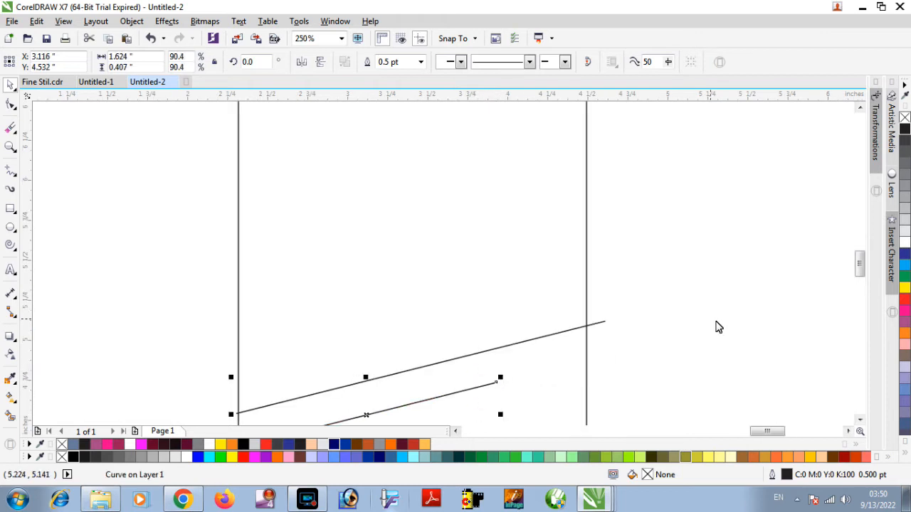
scroll(860, 261, down, 3)
click(687, 279)
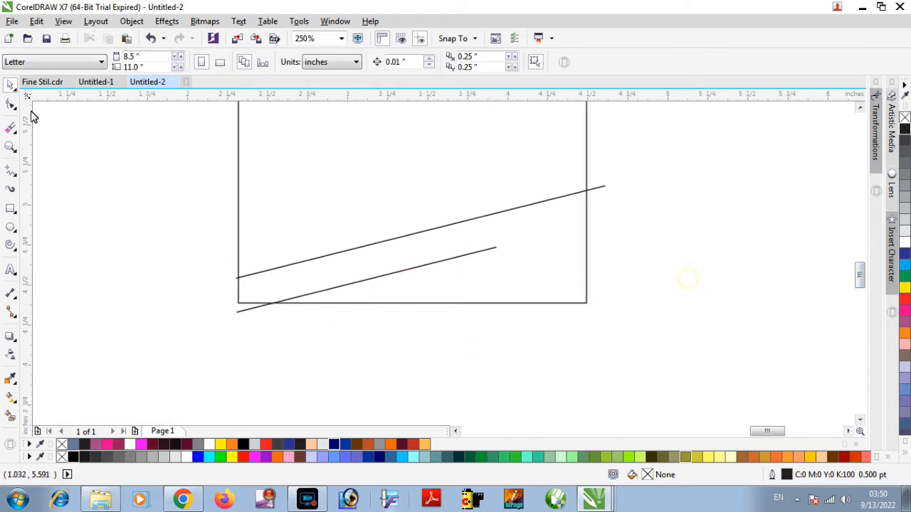
Draw a vertical line about 0.41 inch long from the short bottom line's right end down past the rectangle's lower edge.
click(9, 170)
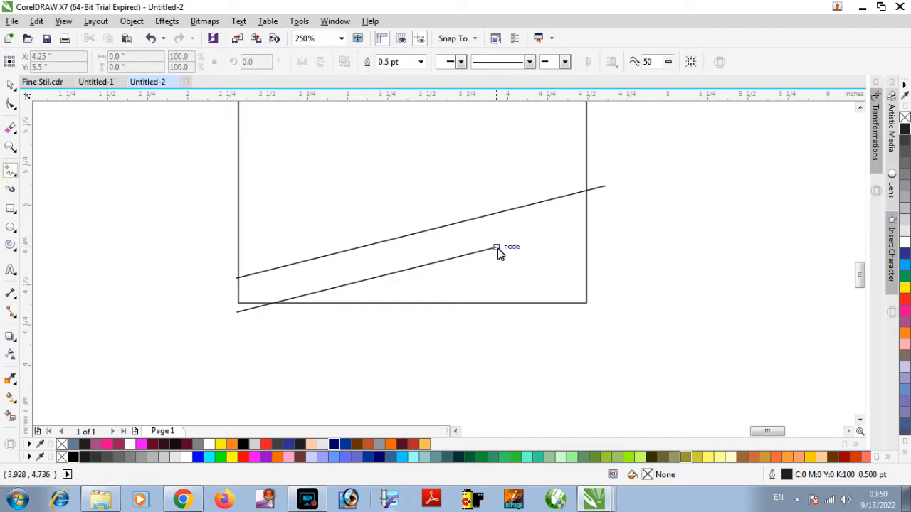
drag(497, 249, 496, 315)
scroll(584, 227, down, 2)
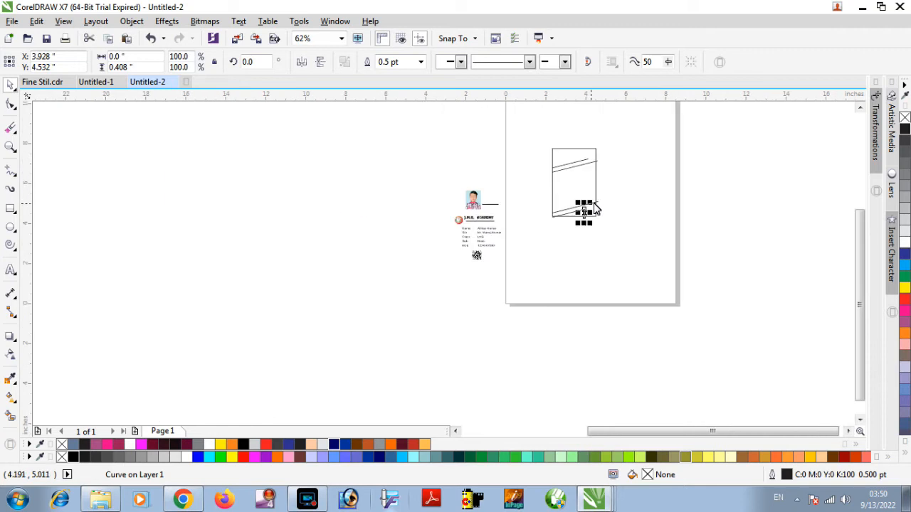
Draw a vertical line about 0.45 inch long from the short top line's right end down across the longer line.
key(z)
mouse_move(534, 137)
mouse_down()
mouse_move(603, 210)
mouse_move(610, 233)
mouse_up()
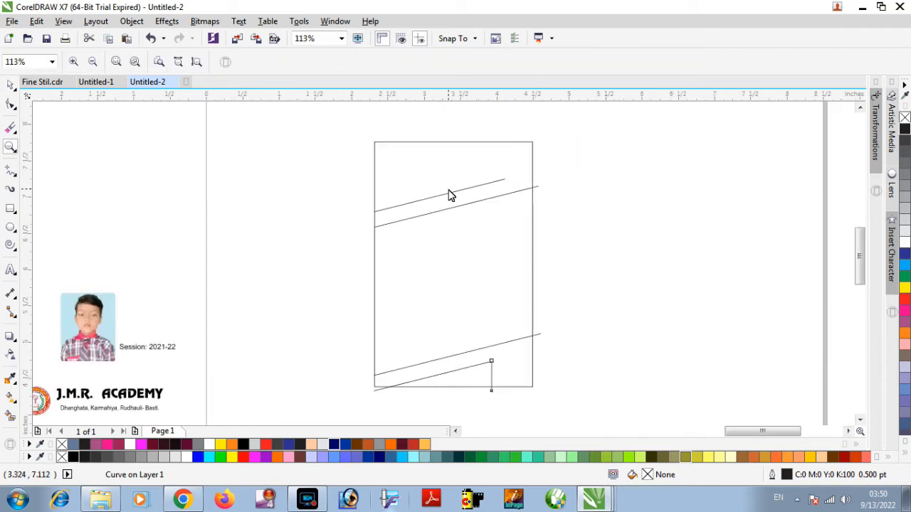
key(space)
click(11, 171)
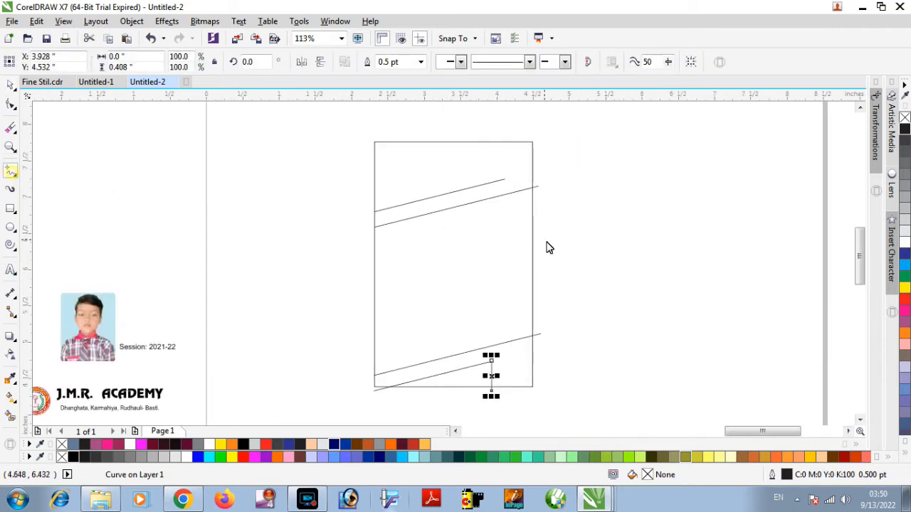
drag(506, 183, 504, 215)
key(space)
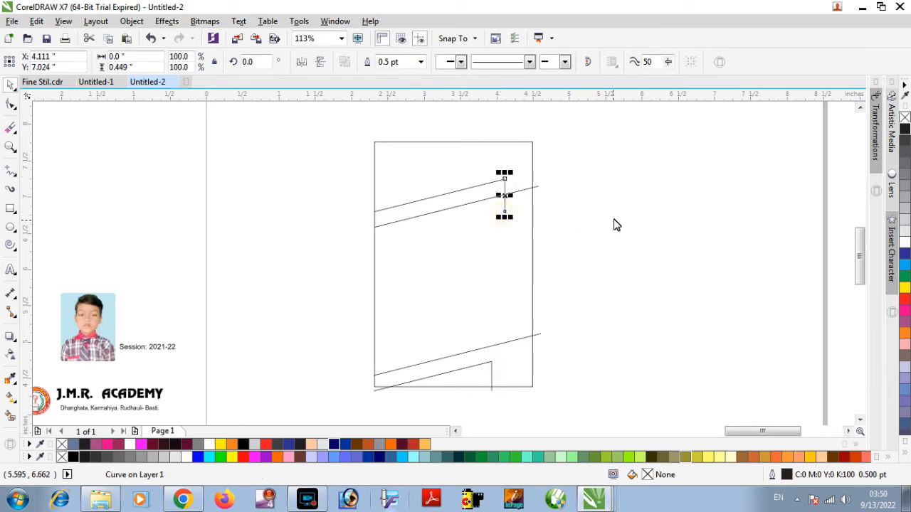
click(616, 214)
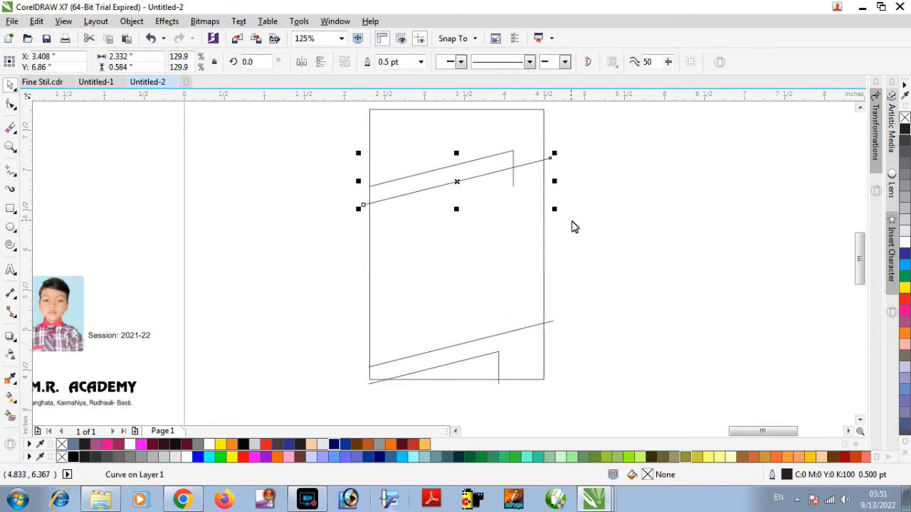
Smart-fill the top two and bottom two regions enclosed by the lines with the blue-grey C40 M20 Y0 K40 colour.
scroll(575, 226, down, 2)
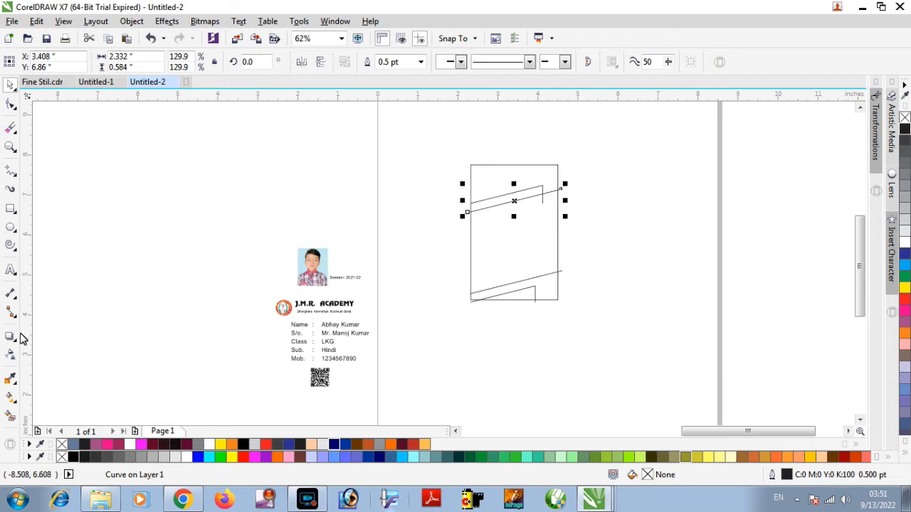
click(10, 416)
click(543, 178)
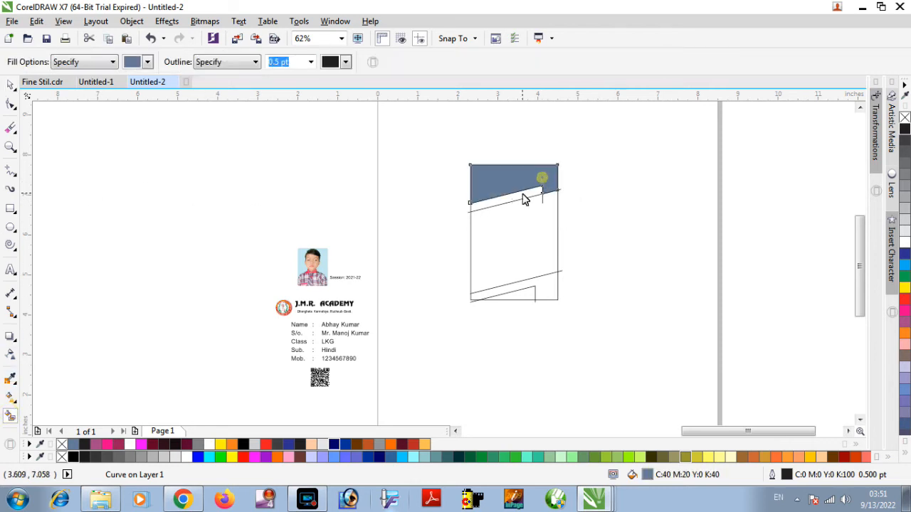
click(524, 204)
click(540, 285)
click(522, 298)
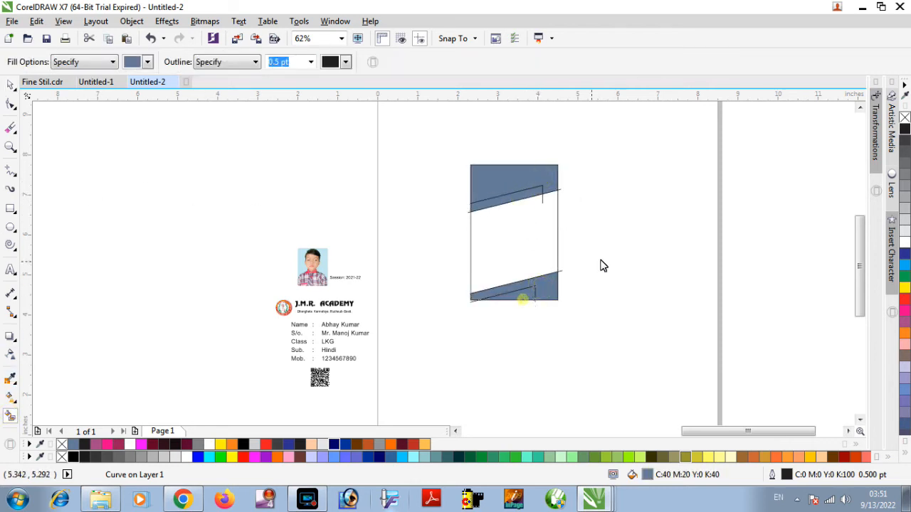
key(space)
click(600, 150)
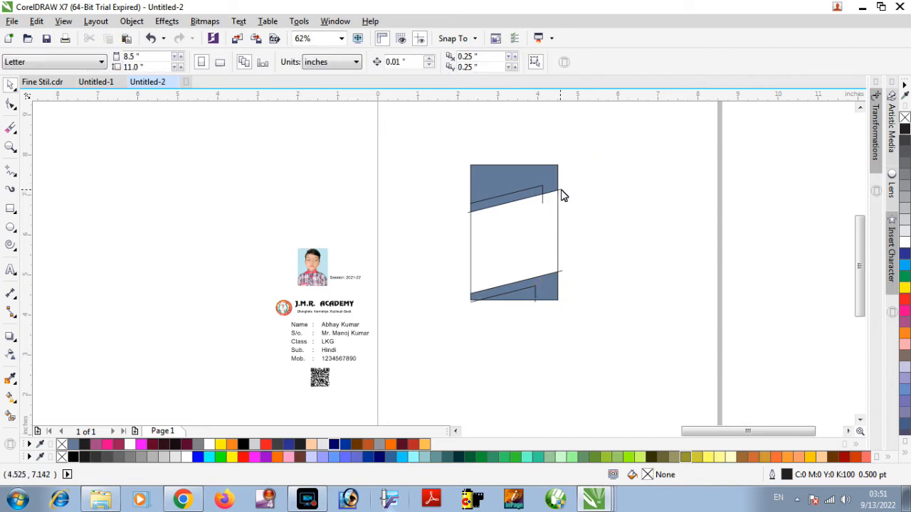
Delete the slanted and vertical construction lines that stick out of the filled card shapes.
click(562, 191)
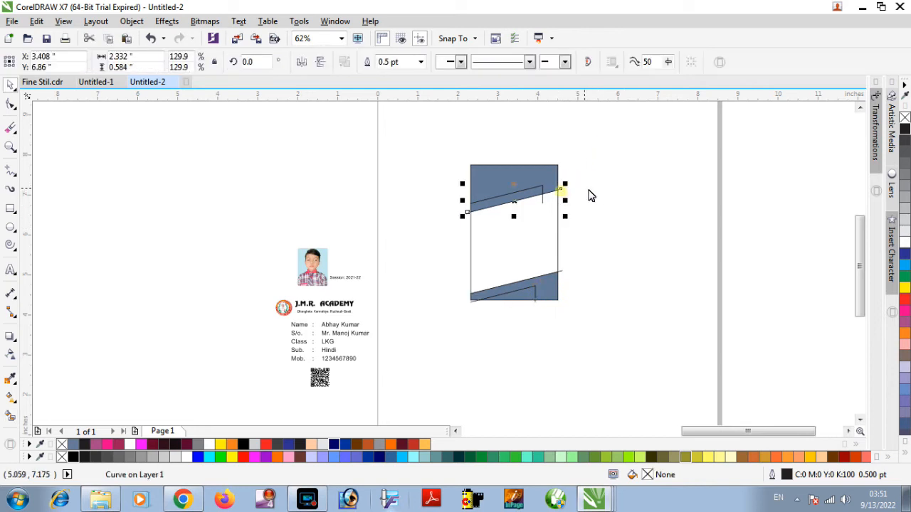
click(590, 216)
click(542, 202)
click(563, 271)
key(Delete)
click(537, 302)
key(Delete)
click(471, 303)
key(Delete)
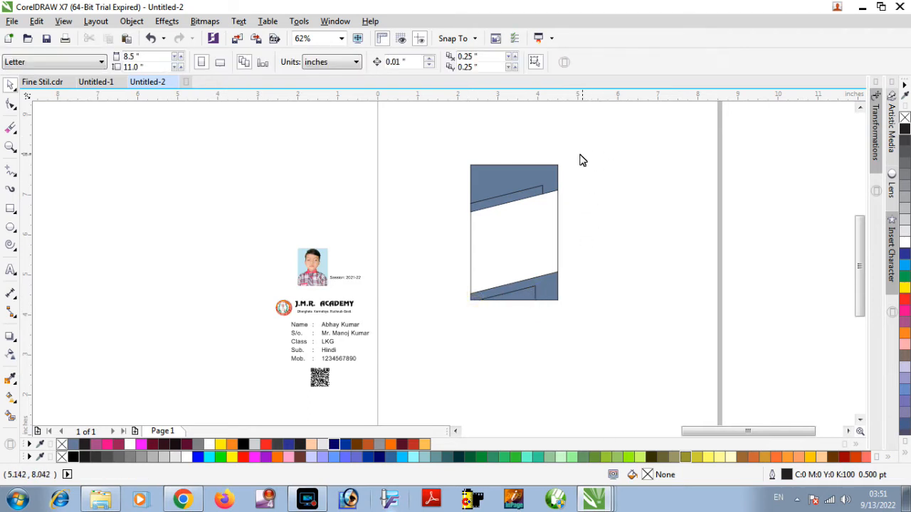
Apply a vertical linear fountain fill to the top header shape, running from just above the stripe to its upper edge.
key(z)
drag(455, 156, 568, 317)
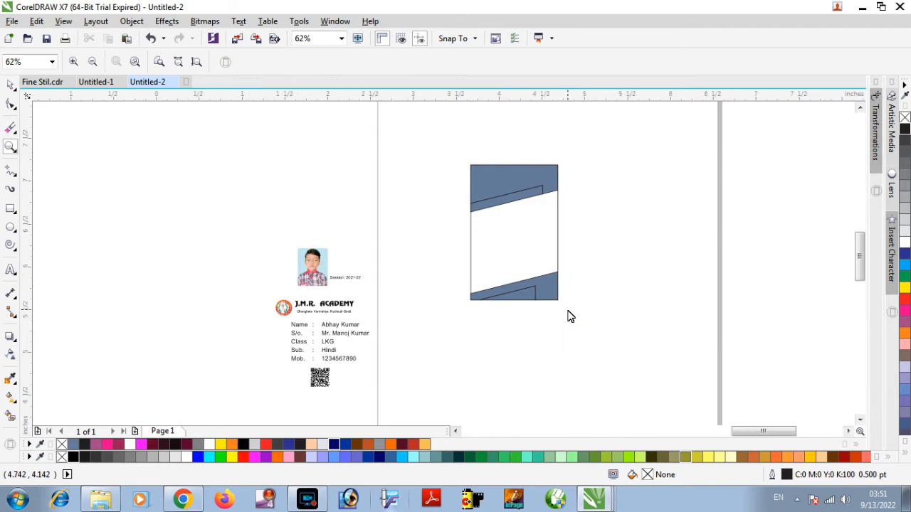
key(space)
click(465, 152)
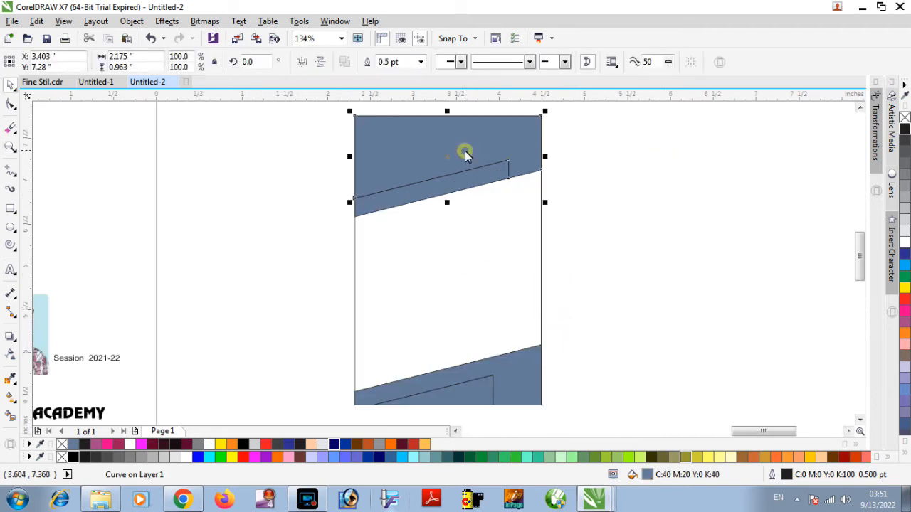
click(11, 401)
key(space)
key(space)
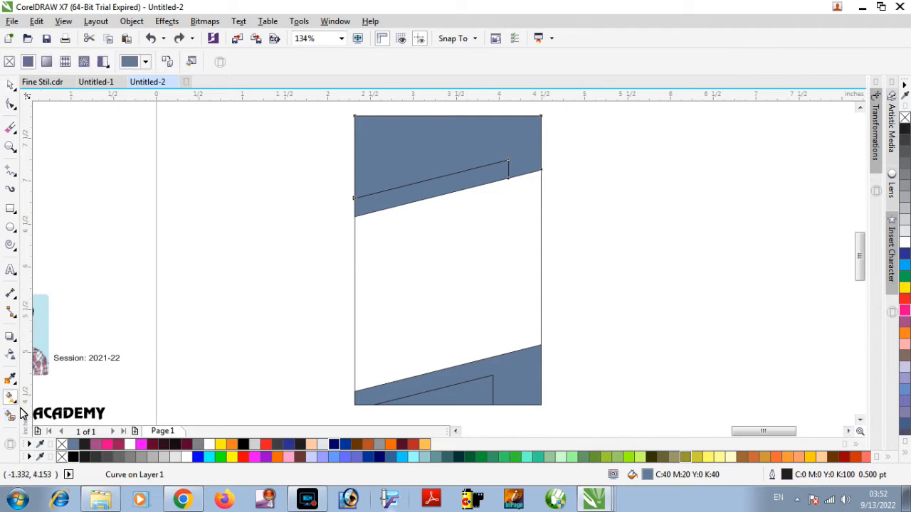
drag(442, 176, 441, 122)
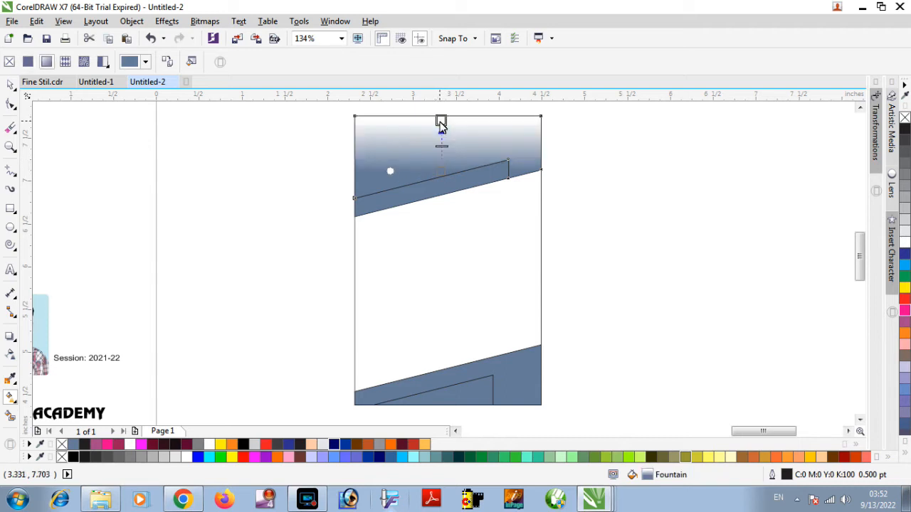
Set both end colours of the header shape's gradient to the palette's bright pink.
click(442, 171)
click(904, 311)
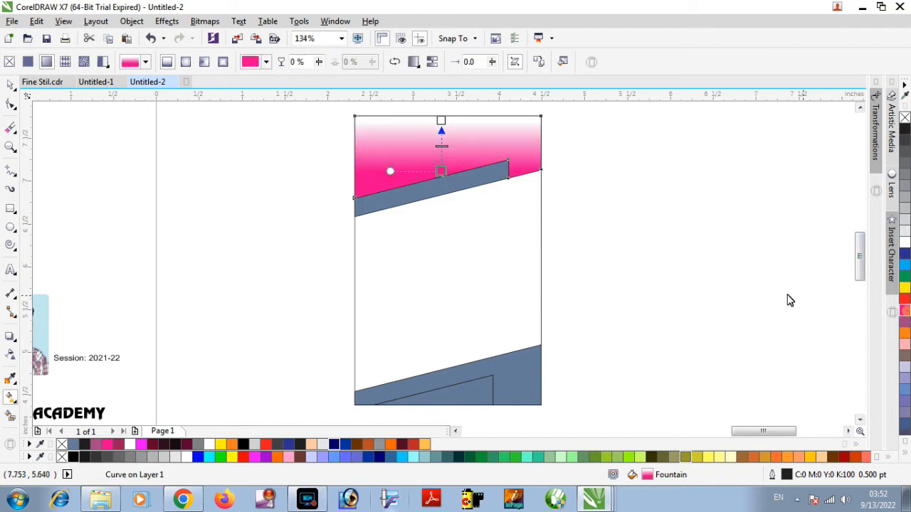
click(442, 122)
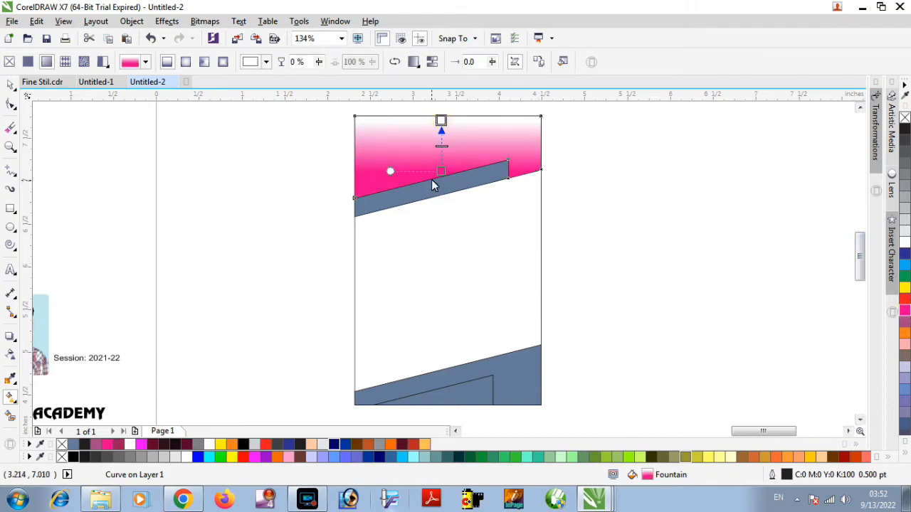
click(904, 311)
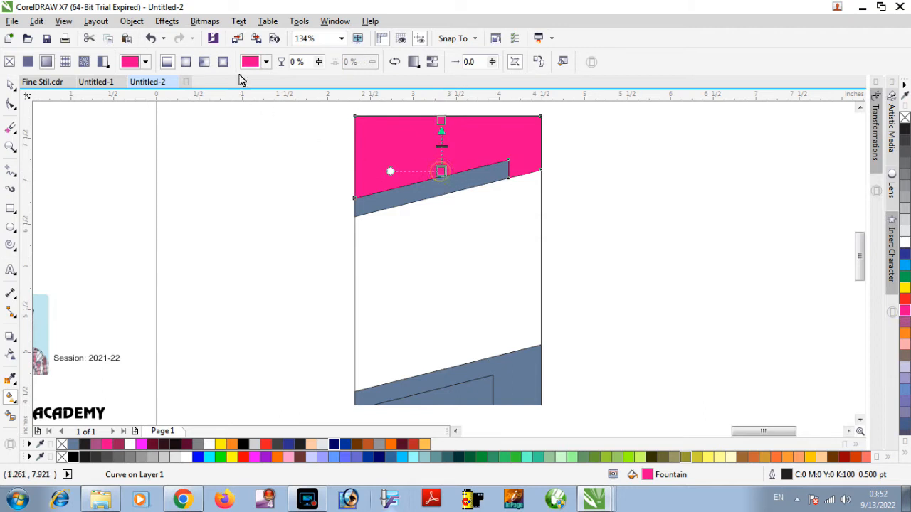
Change the gradient's lower colour to maroon C37 M100 Y51 K40 and shift its pink end slightly down.
click(250, 62)
mouse_move(323, 155)
mouse_down()
mouse_move(334, 150)
mouse_move(339, 158)
mouse_move(327, 166)
mouse_up()
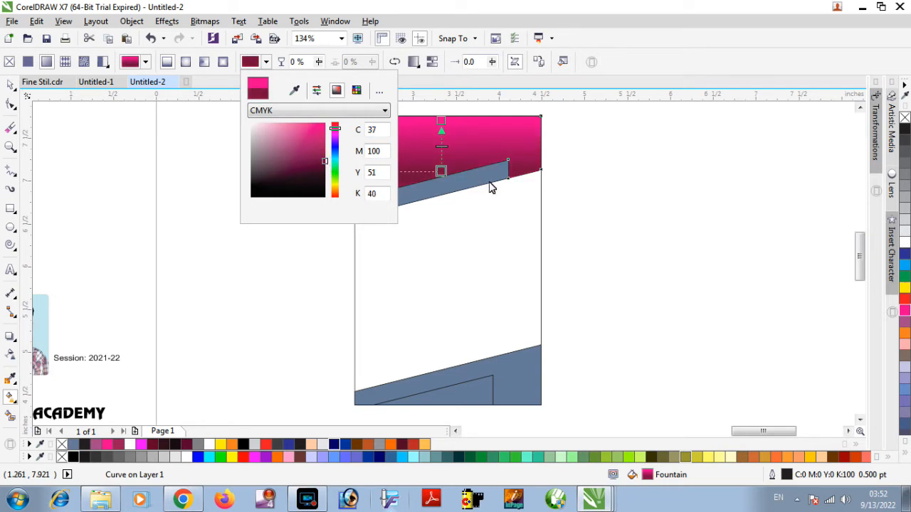
click(443, 125)
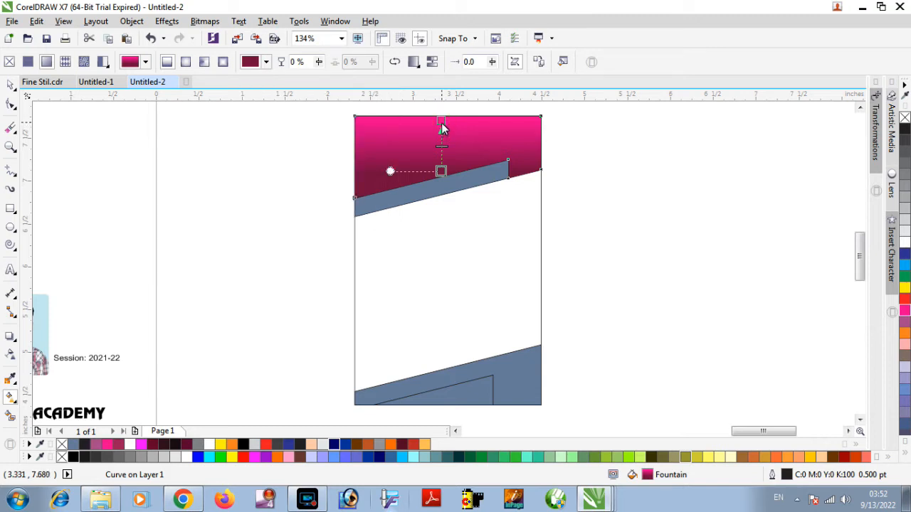
drag(442, 127, 441, 134)
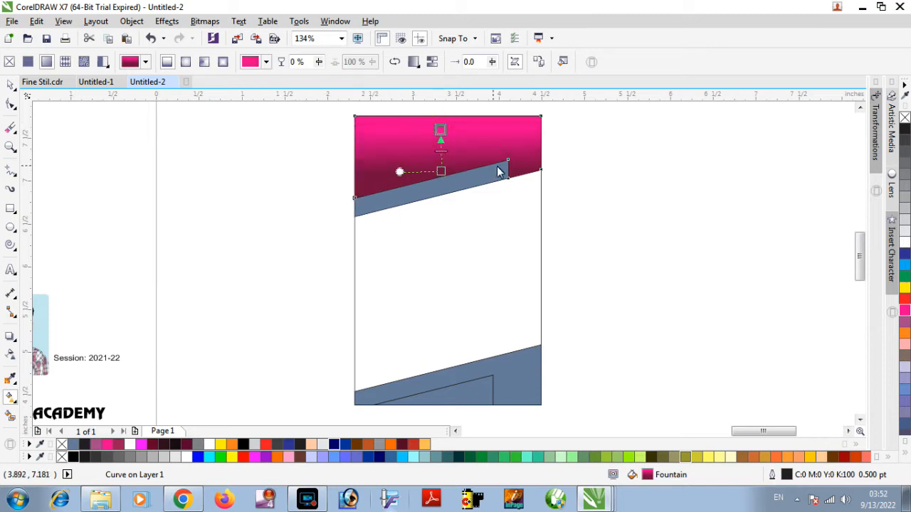
key(space)
click(593, 155)
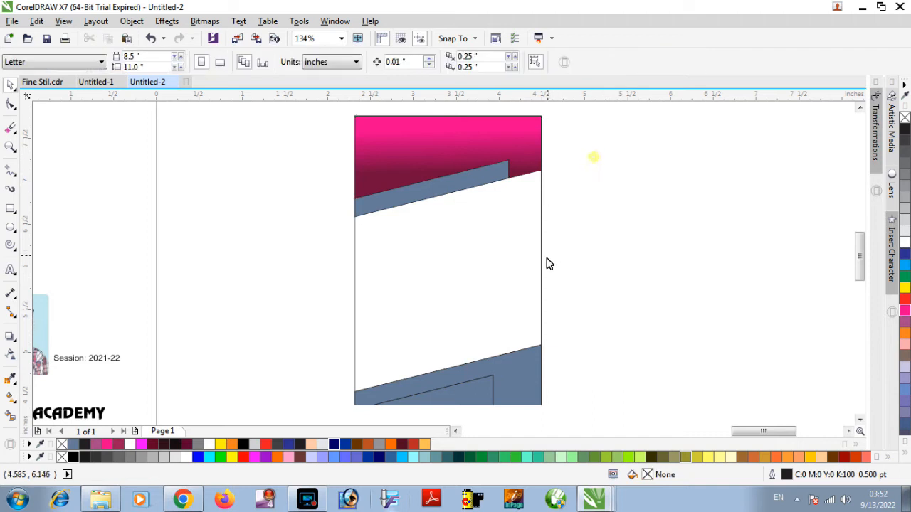
Copy the header's pink-to-maroon fountain fill onto the small footer triangle and pull its maroon end down to the card's lower edge.
click(454, 147)
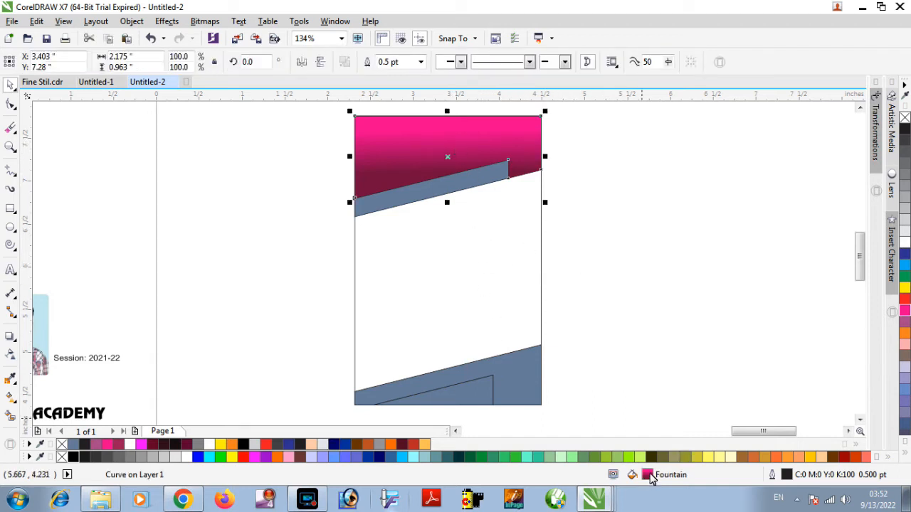
drag(642, 465, 474, 396)
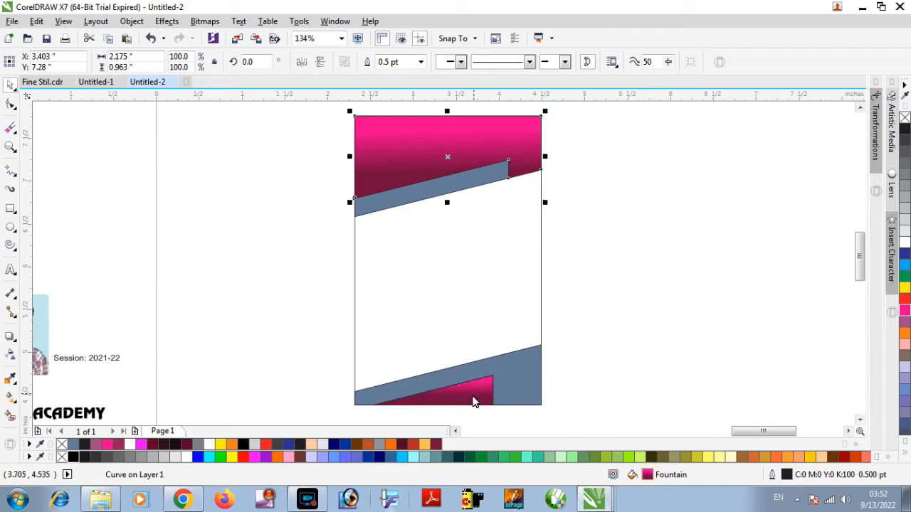
scroll(459, 415, up, 2)
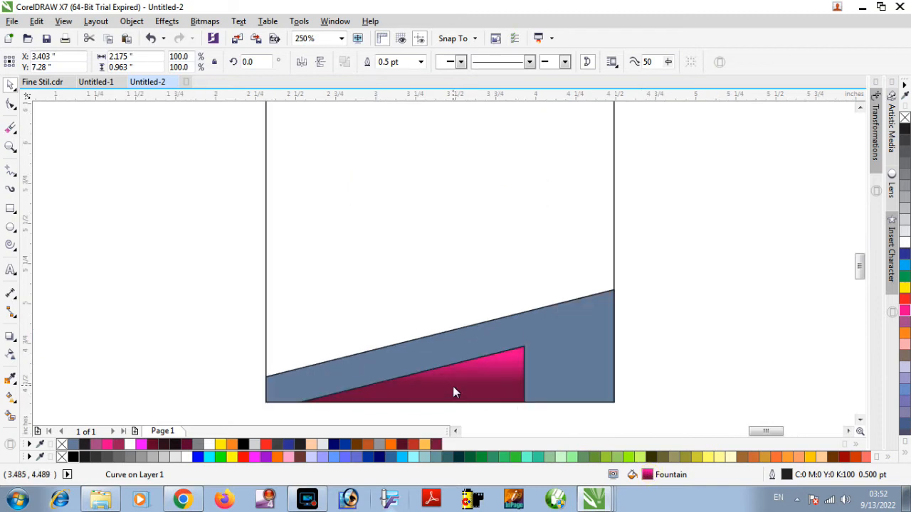
click(11, 397)
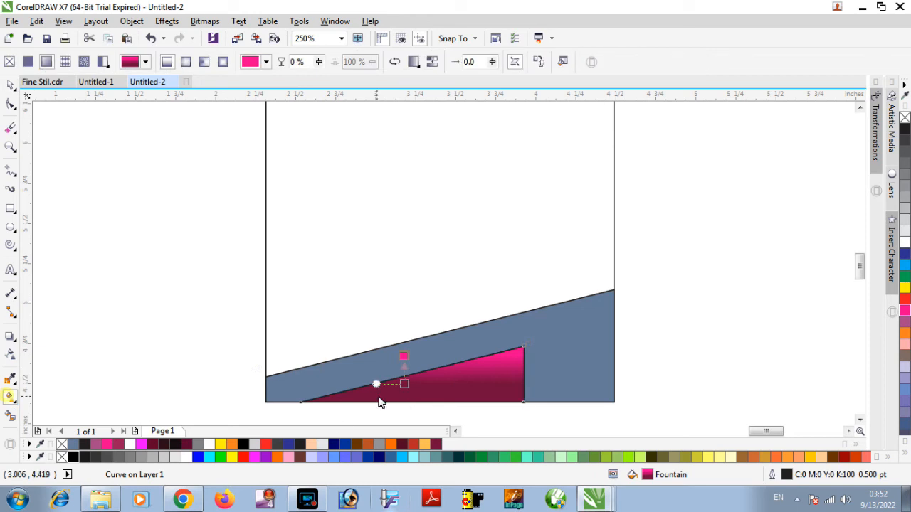
drag(403, 388, 404, 403)
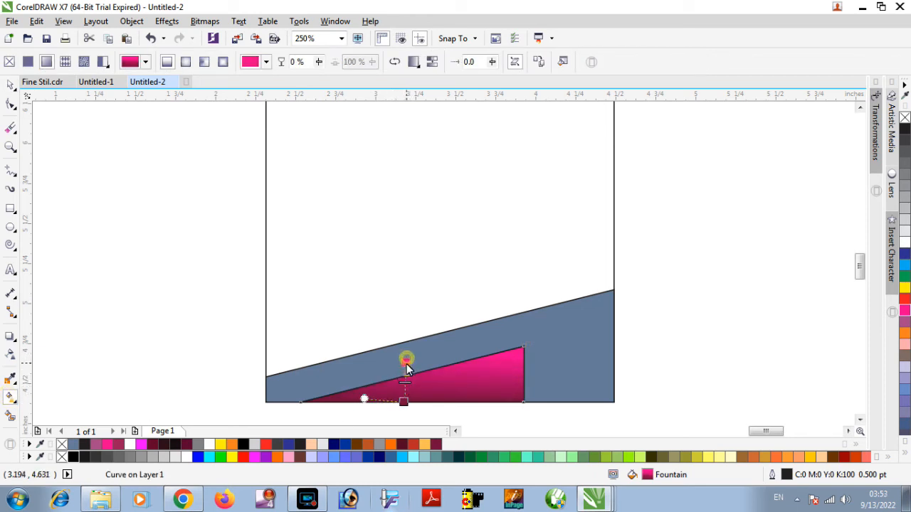
scroll(518, 339, down, 2)
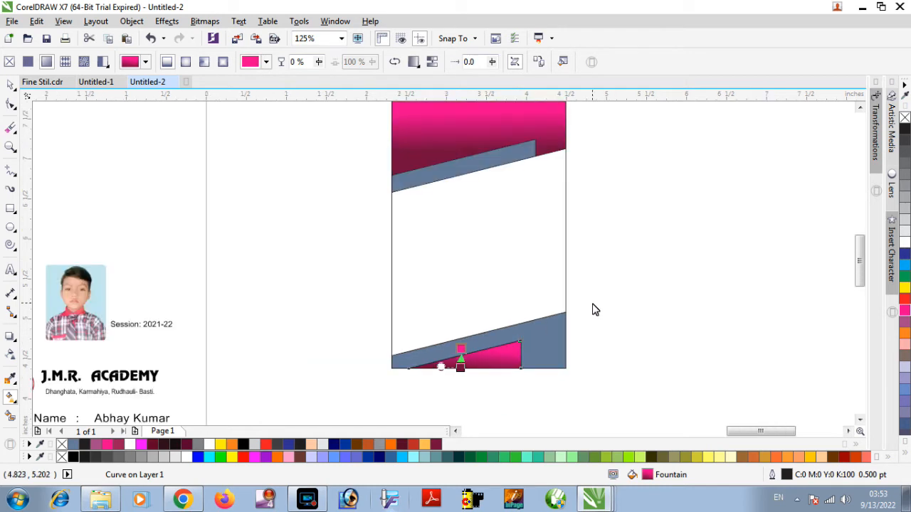
Fill the footer band and the slanted header stripe with orange C0 M60 Y100 K0.
key(space)
click(583, 310)
click(546, 340)
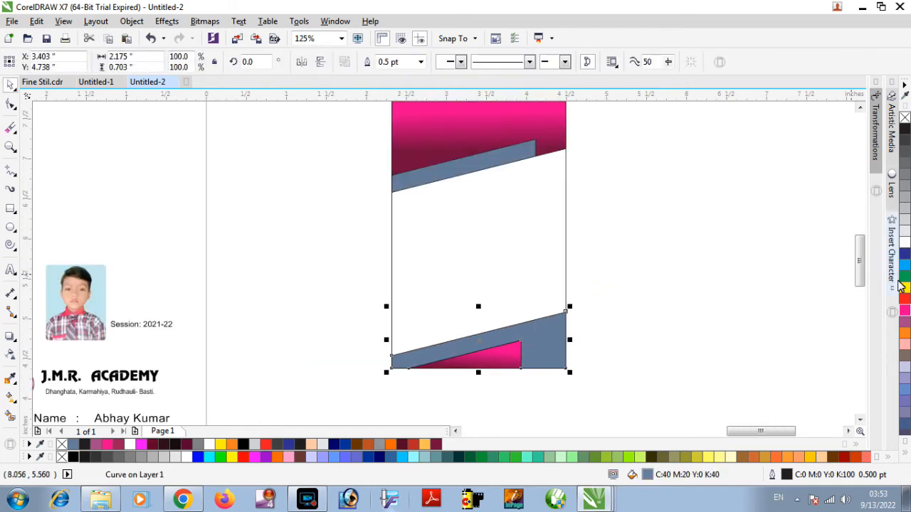
click(905, 332)
click(501, 171)
click(904, 333)
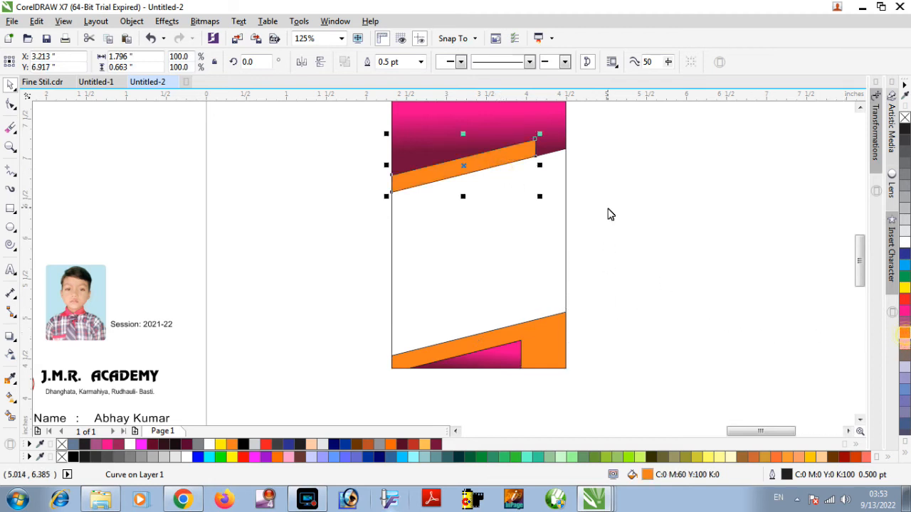
Remove the outlines from the header shapes and the footer shapes.
scroll(609, 203, down, 1)
click(622, 142)
drag(622, 141, 471, 238)
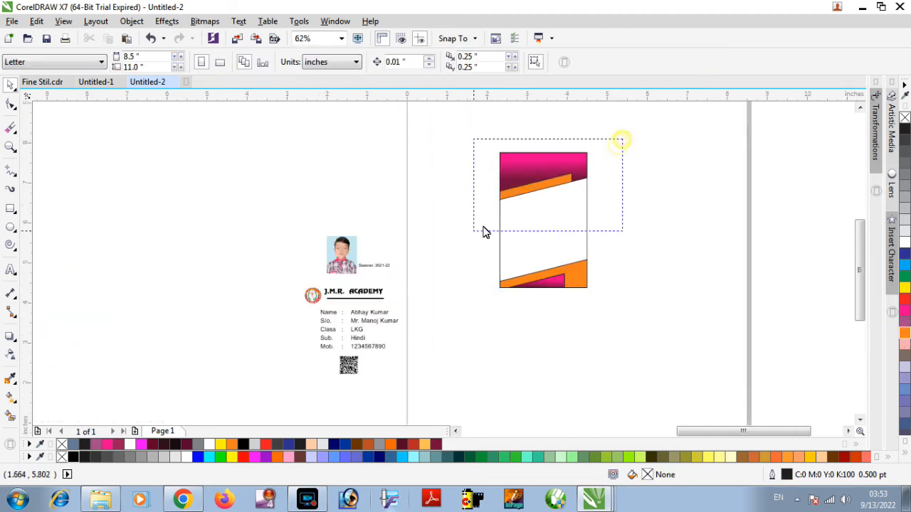
right_click(904, 120)
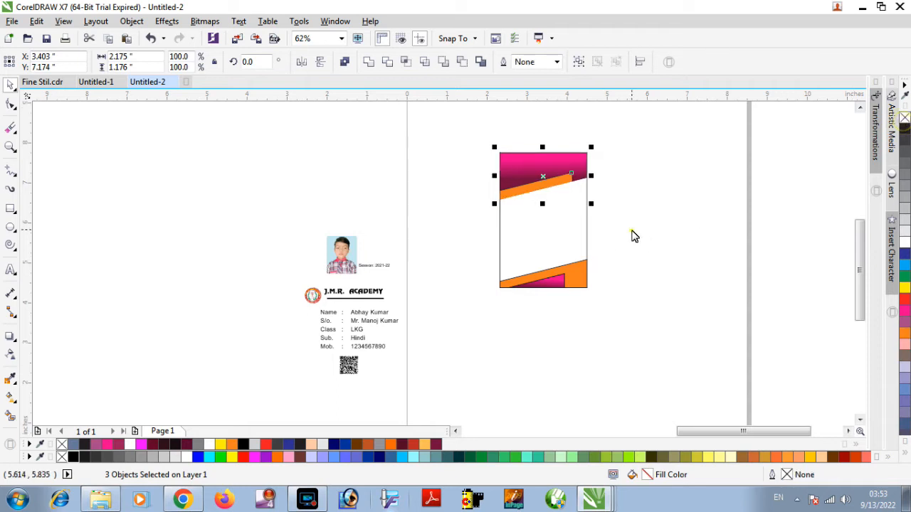
drag(632, 230, 458, 317)
right_click(905, 120)
click(682, 223)
Lower the two bottom nodes of the header shape beside the stripe's right end so that part extends below the stripe.
key(z)
drag(474, 143, 626, 200)
click(625, 288)
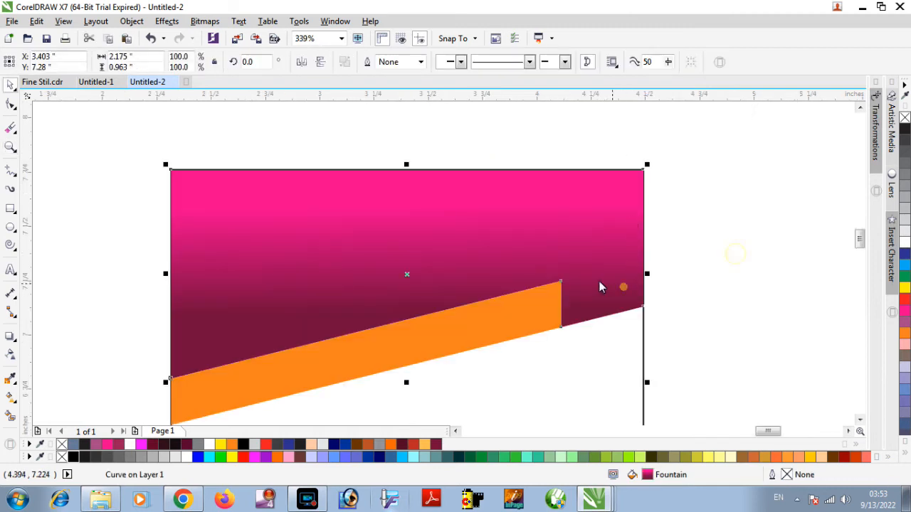
click(10, 104)
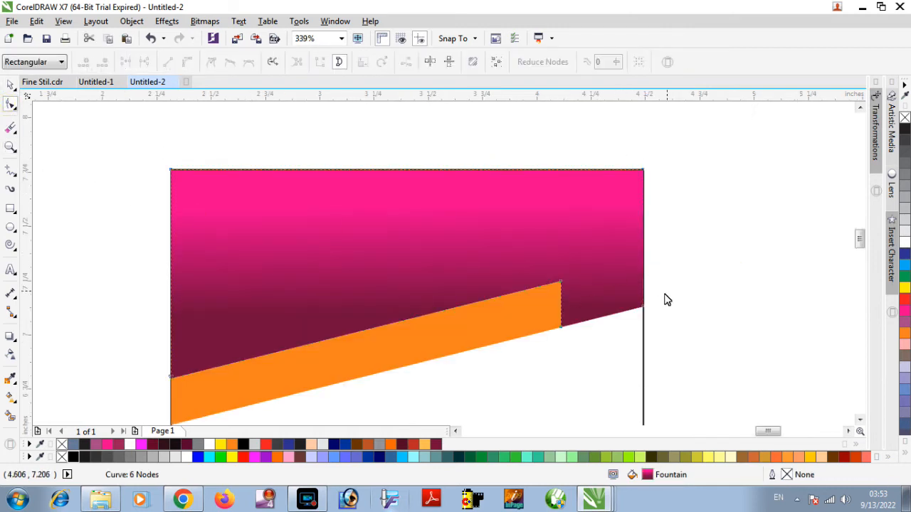
drag(649, 305, 561, 358)
key(space)
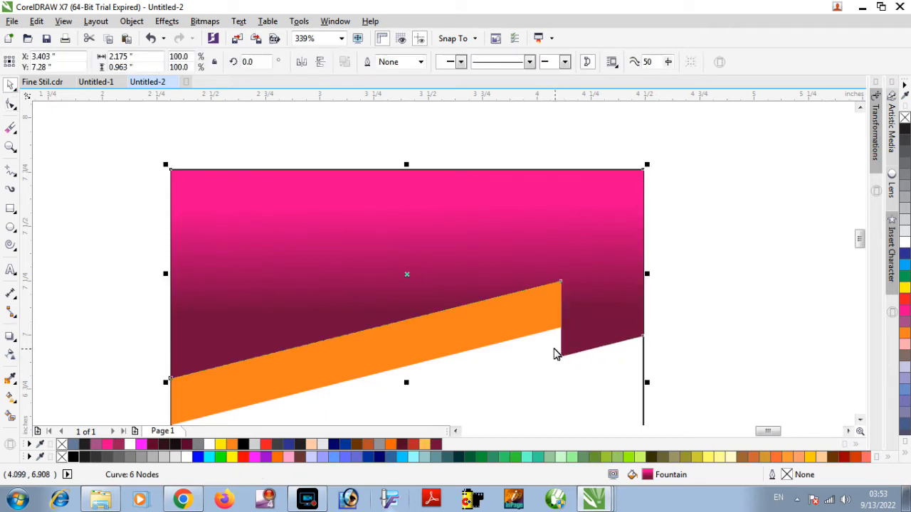
Draw a short slanted line from the header's lowered corner to the stripe's lower edge and smart-fill the enclosed triangle.
click(15, 172)
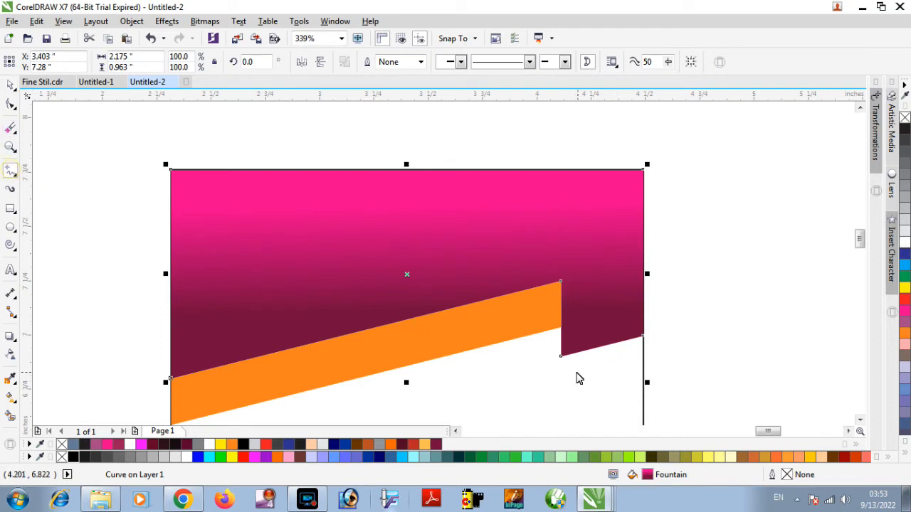
click(562, 357)
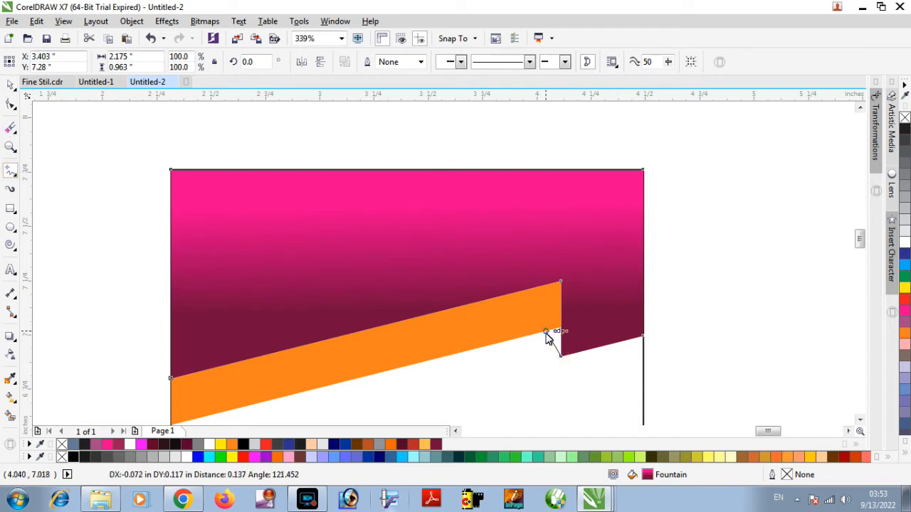
click(542, 329)
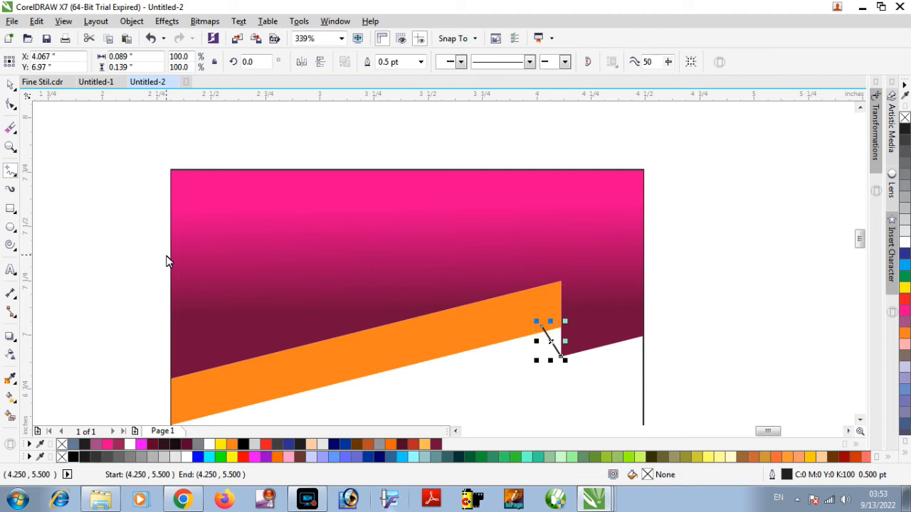
click(11, 416)
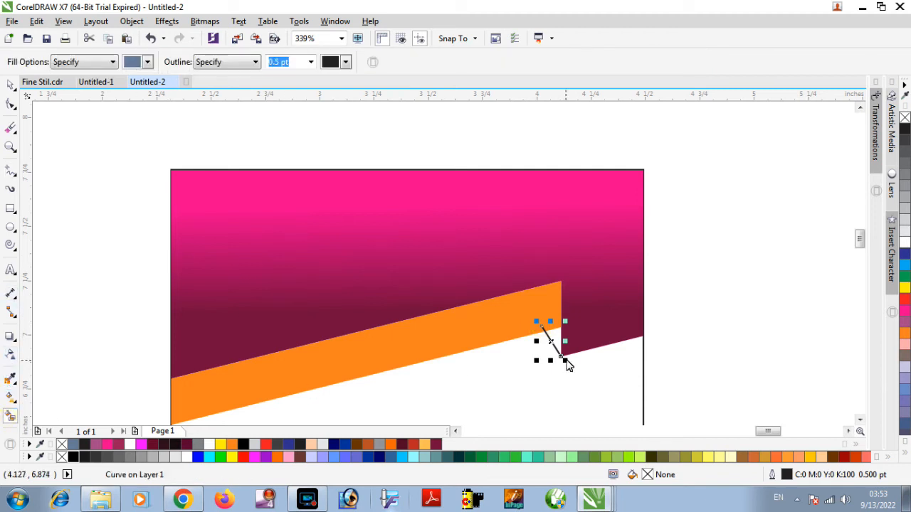
click(554, 339)
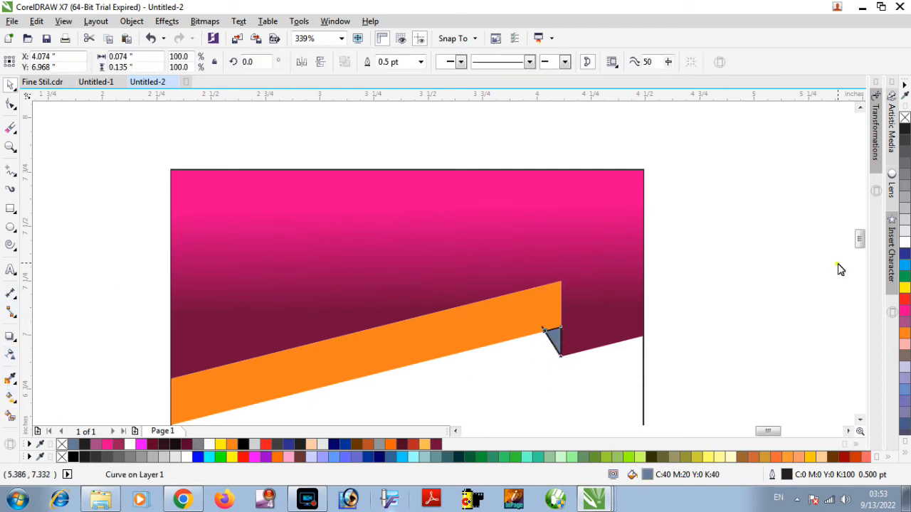
Delete the slanted construction line and colour the small fold triangle 90% black without its black outline.
click(838, 265)
click(553, 335)
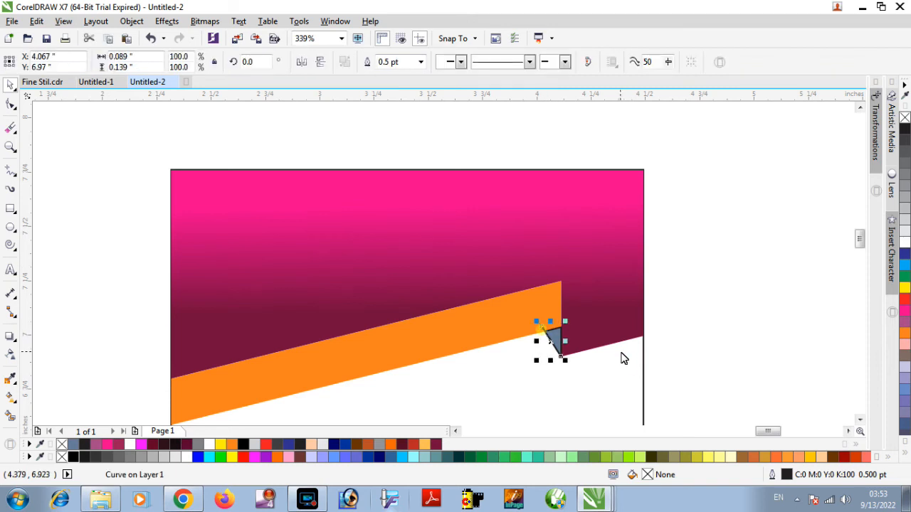
click(634, 368)
click(553, 343)
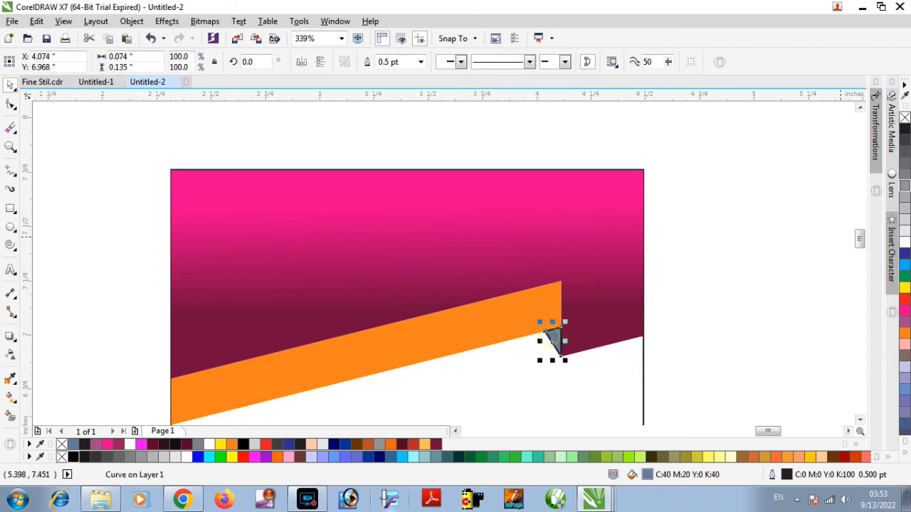
click(905, 146)
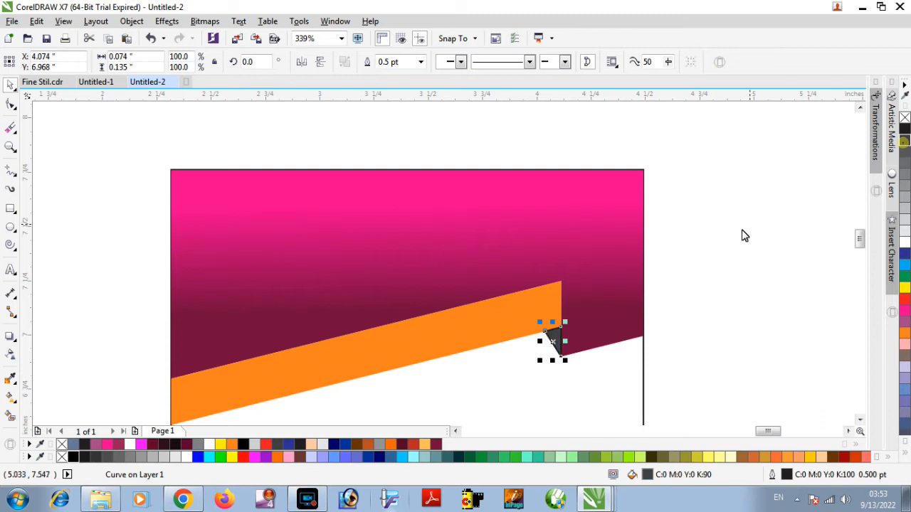
click(724, 243)
click(556, 340)
click(906, 144)
click(723, 198)
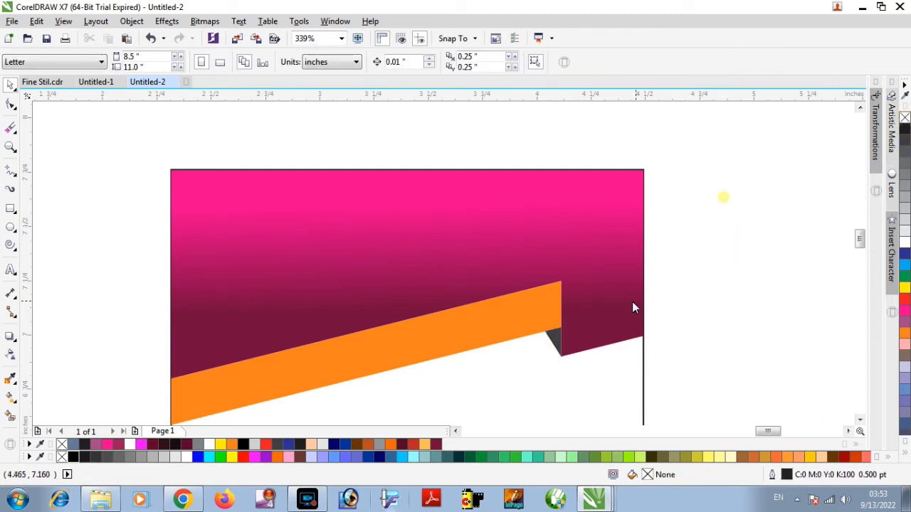
Move the J.M.R. ACADEMY title and its address line onto the header band and bring them to the front.
scroll(624, 318, down, 2)
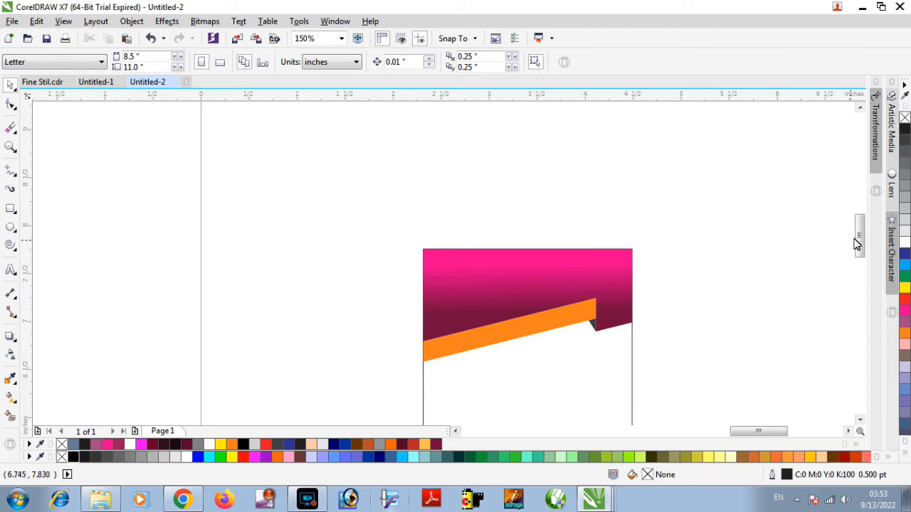
drag(861, 238, 861, 260)
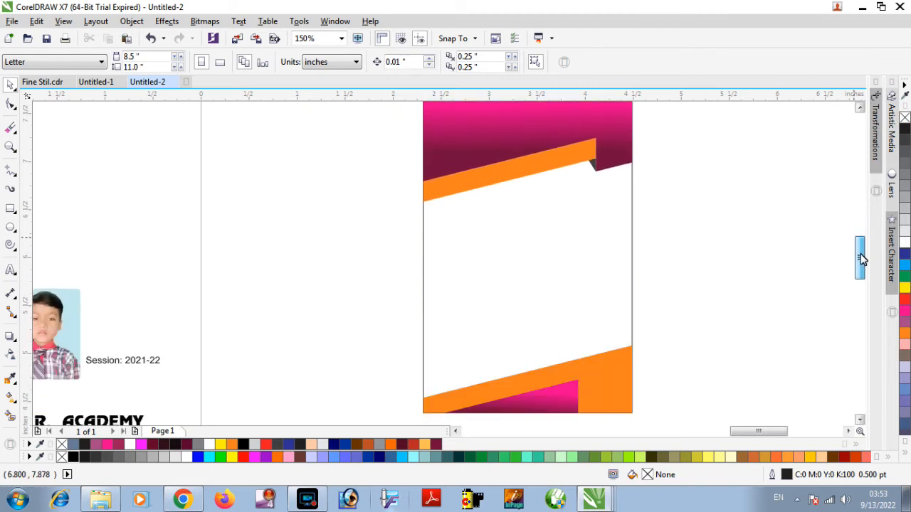
scroll(645, 267, down, 2)
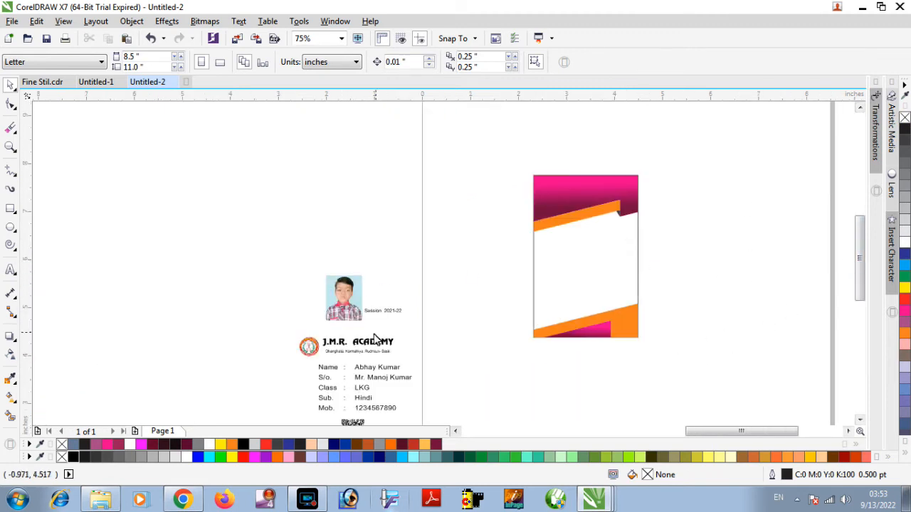
drag(399, 333, 595, 188)
key(F2)
drag(510, 155, 678, 237)
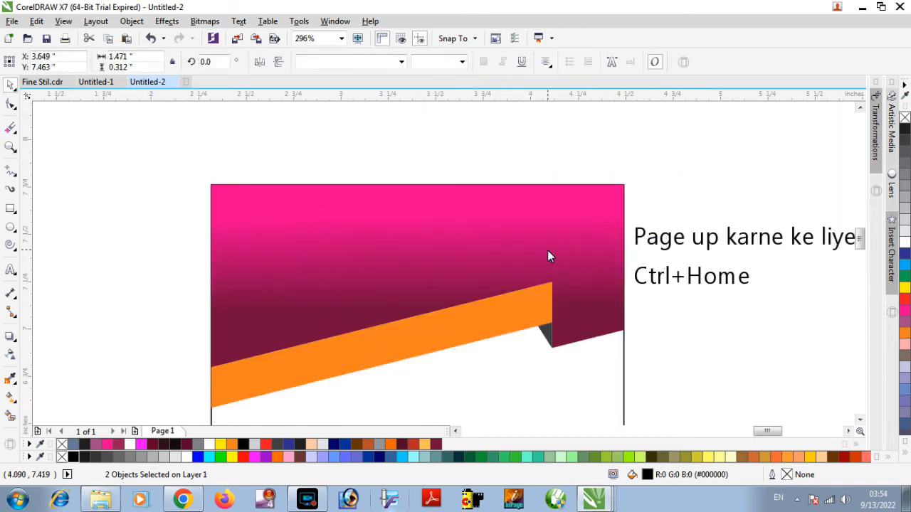
click(682, 205)
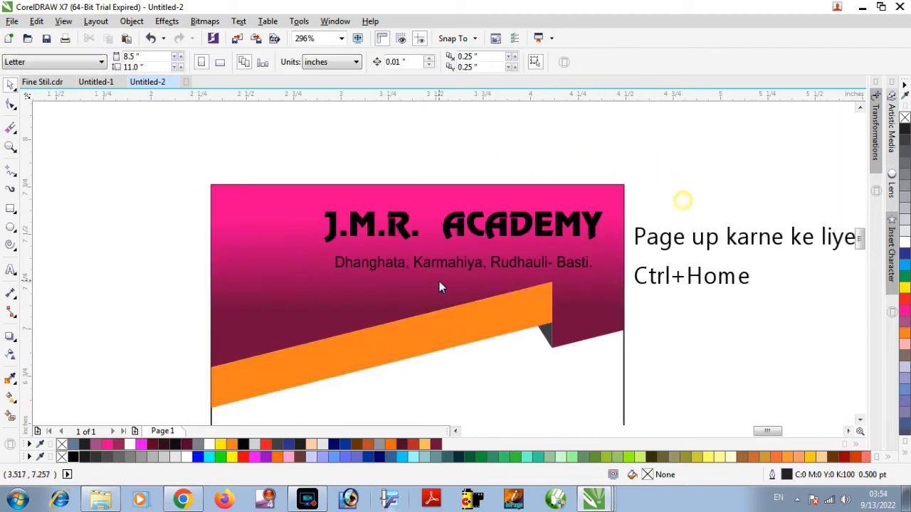
Draw a horizontal line about 1.33 inches long between the academy title and the address line, with a 0.7 pt outline.
click(459, 238)
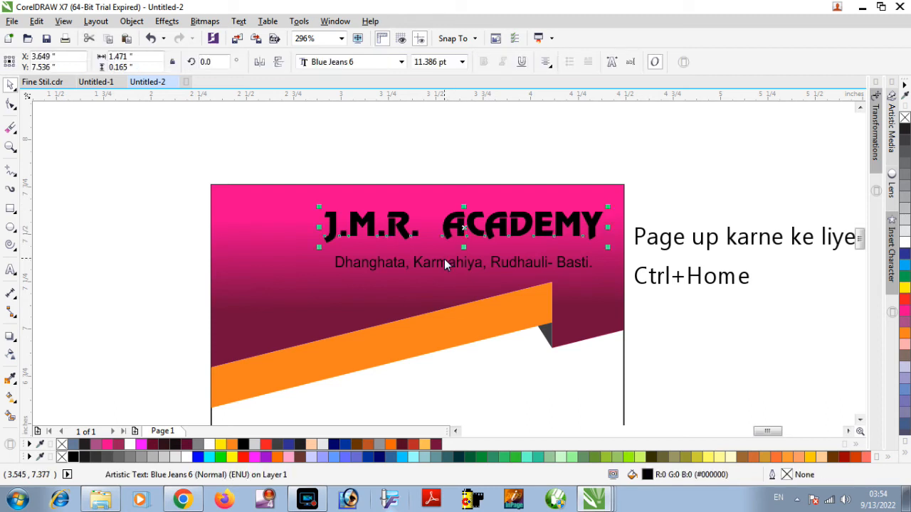
click(11, 173)
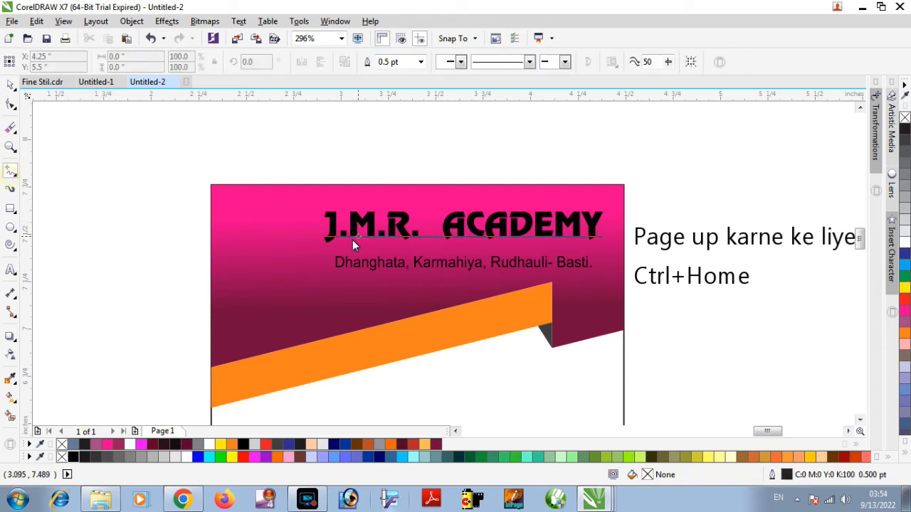
click(335, 249)
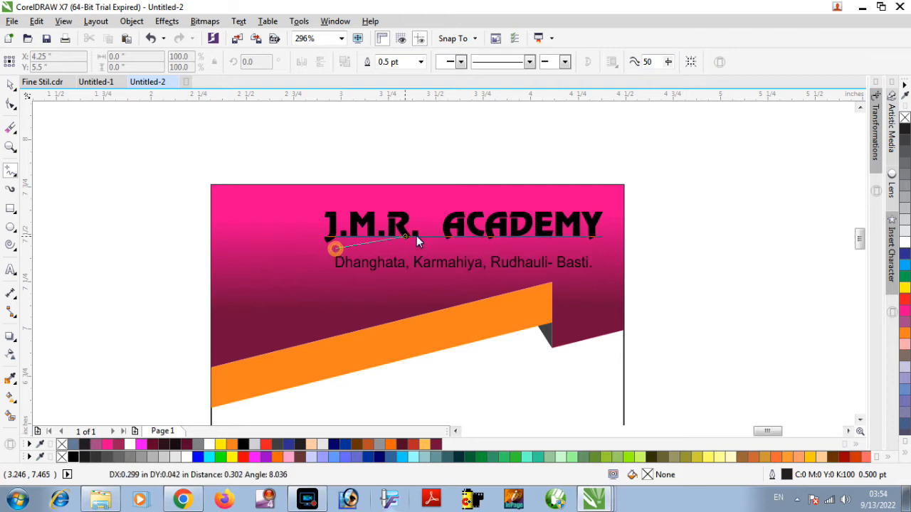
click(587, 251)
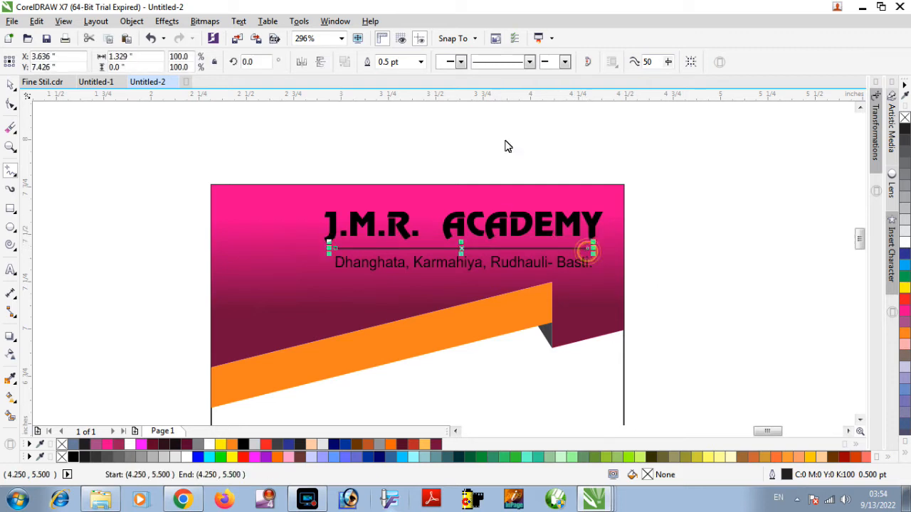
click(404, 62)
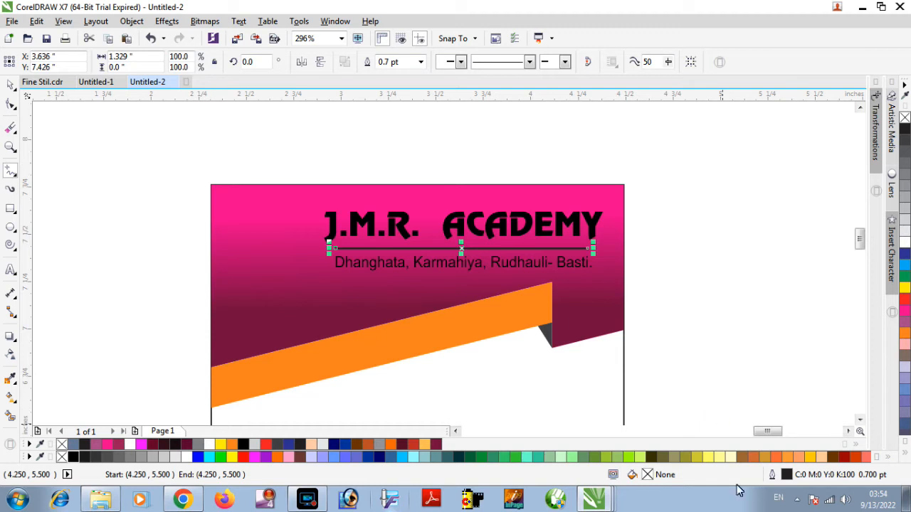
Change the outline colour of the divider line under the academy title to white.
double_click(774, 477)
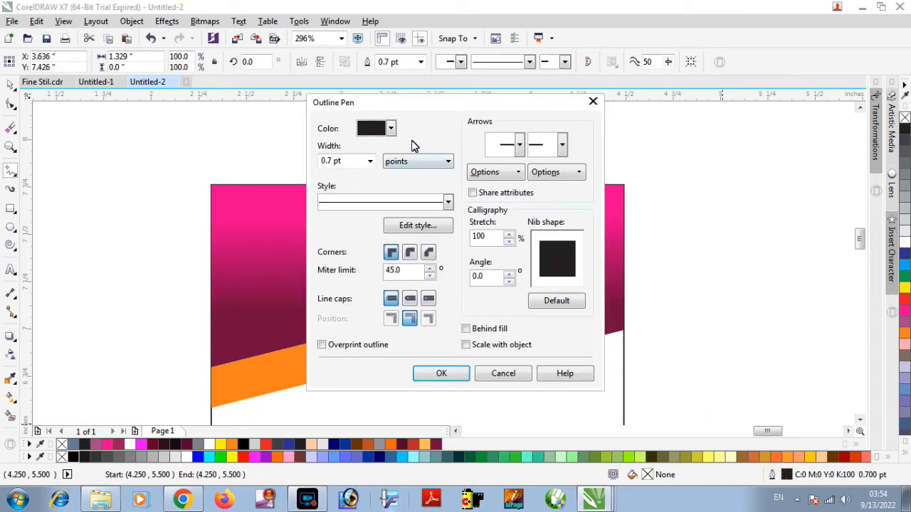
click(390, 130)
click(400, 153)
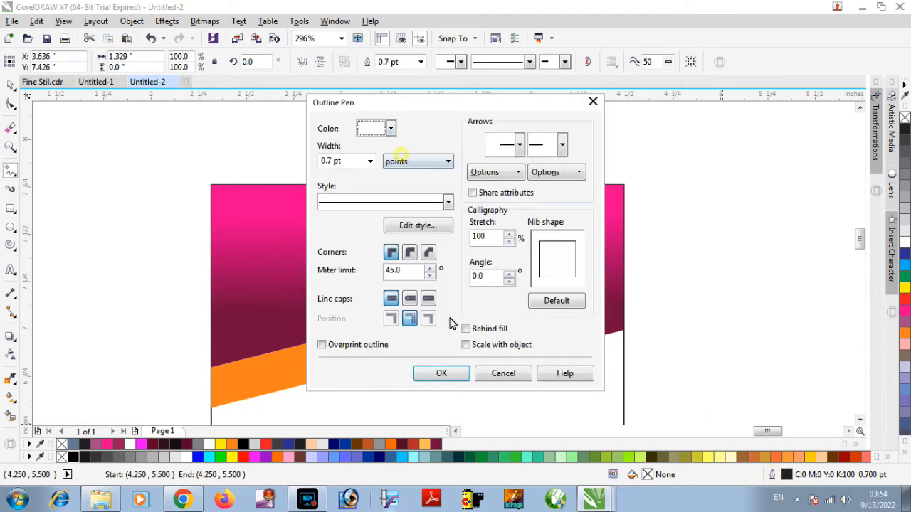
click(441, 375)
click(488, 235)
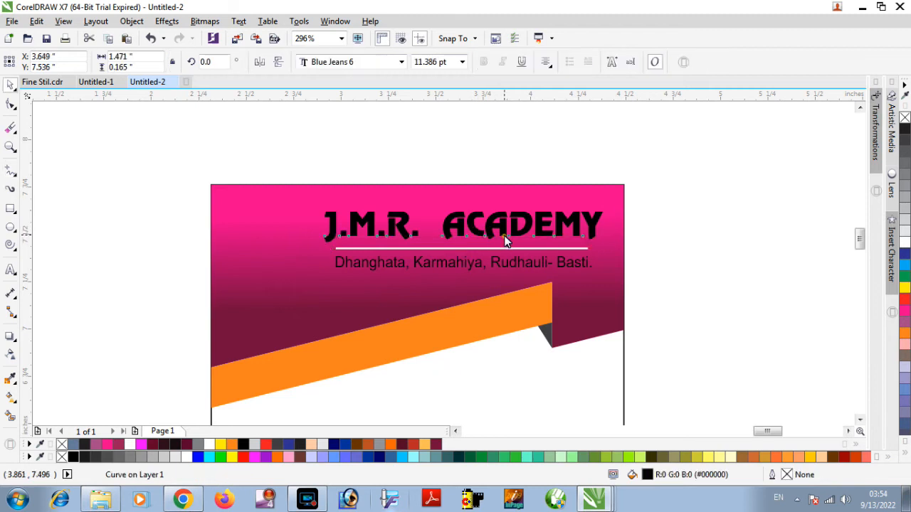
Fill the J.M.R. ACADEMY title and its address line with white.
shift+click(506, 267)
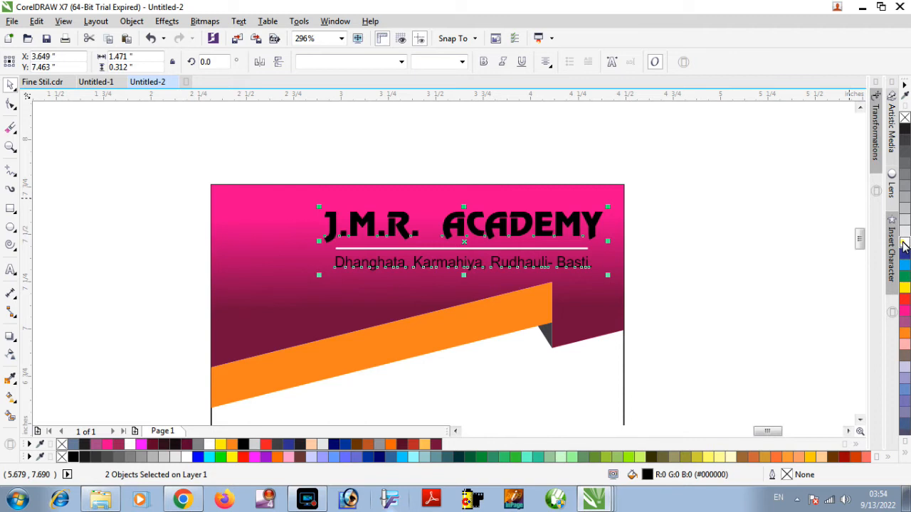
click(904, 246)
click(714, 201)
Move the round academy logo onto the header band beside the title and scale it to about 0.42 by 0.41 inches.
scroll(332, 257, down, 2)
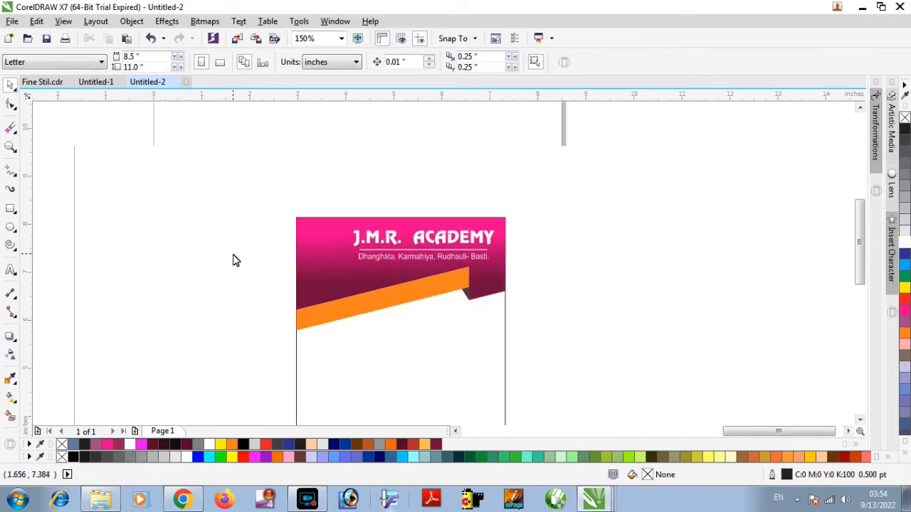
scroll(236, 260, down, 2)
drag(41, 407, 255, 250)
scroll(226, 211, up, 2)
click(298, 242)
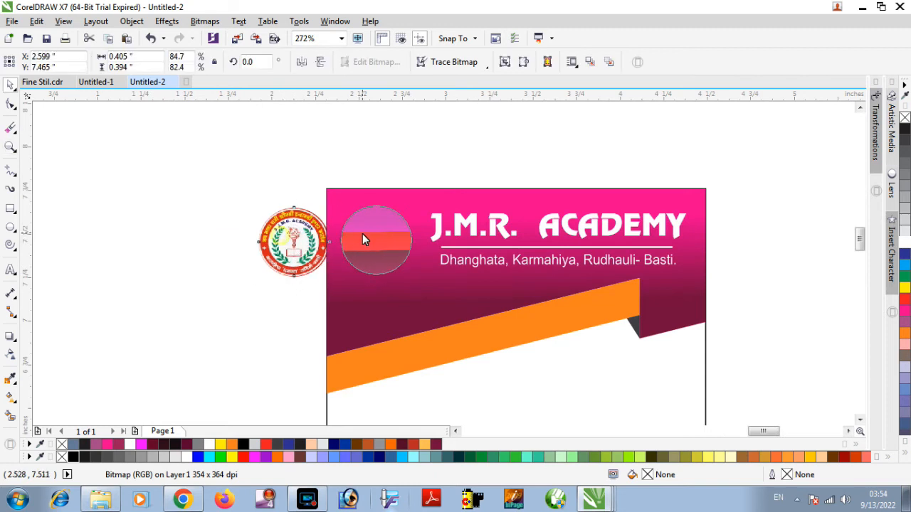
drag(362, 239, 360, 244)
drag(414, 283, 422, 299)
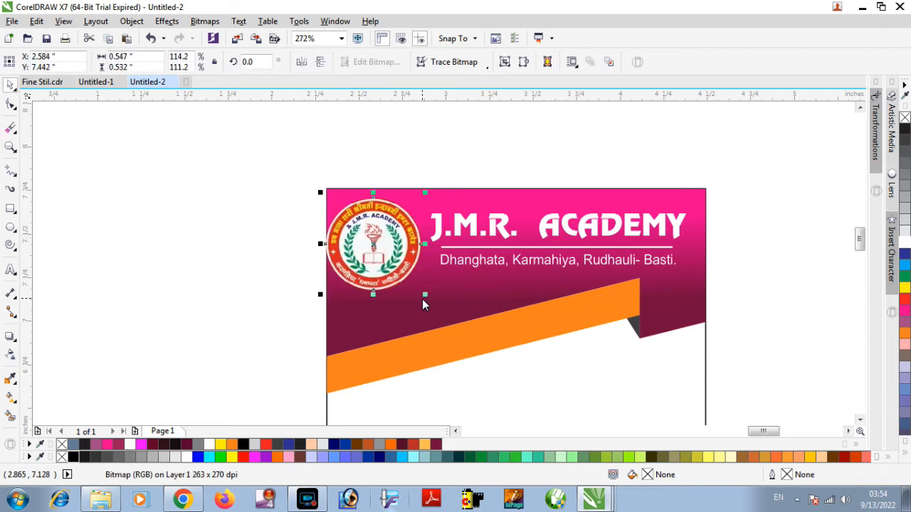
drag(322, 193, 336, 199)
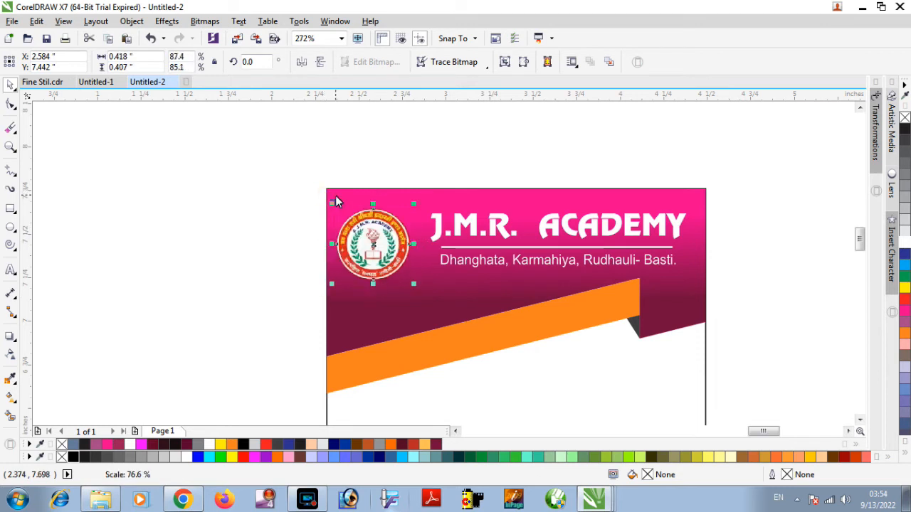
drag(374, 245, 381, 251)
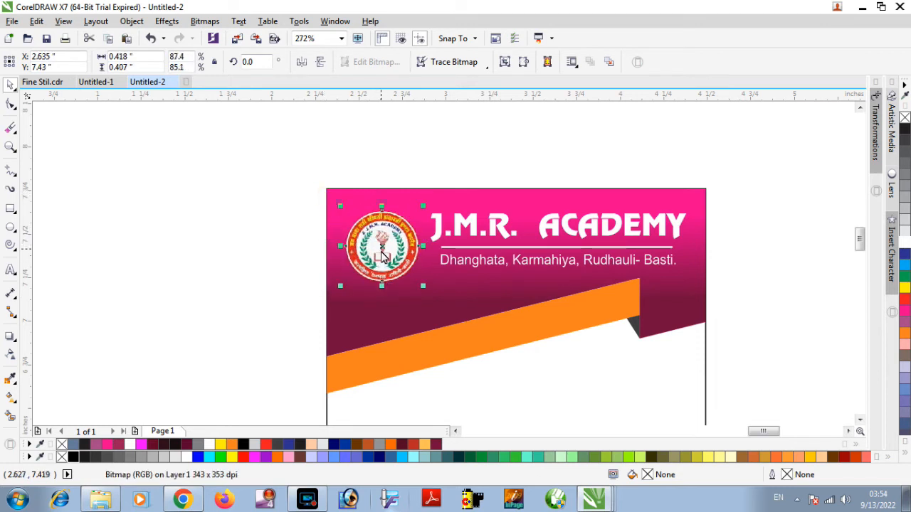
Shift the logo, title, divider line and address line together upward by about 0.04 inches on the header band.
click(732, 220)
drag(727, 197, 278, 299)
key(Up)
key(Up)
key(Up)
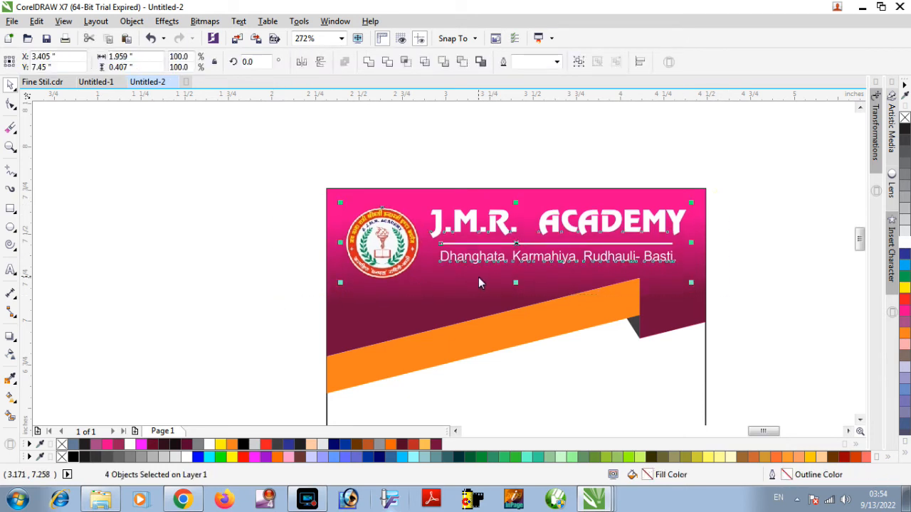
key(Up)
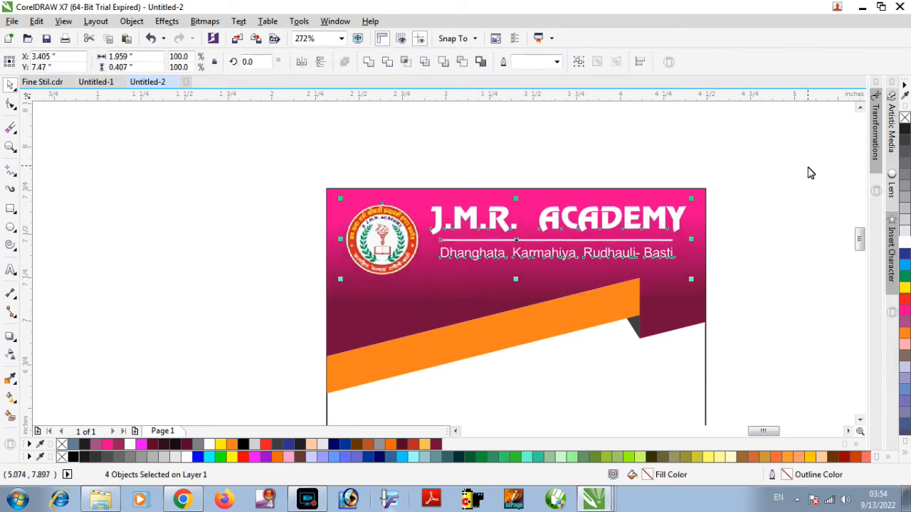
Move the student photo onto the card below the academy address line and bring it to the front.
click(776, 183)
key(F2)
right_click(382, 311)
drag(84, 364, 312, 287)
key(F2)
drag(206, 223, 400, 325)
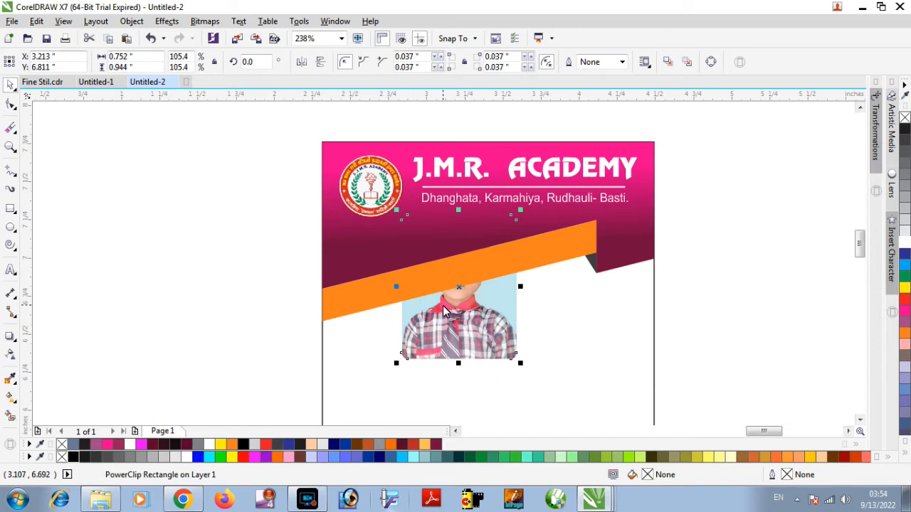
key(shift+Page_Up)
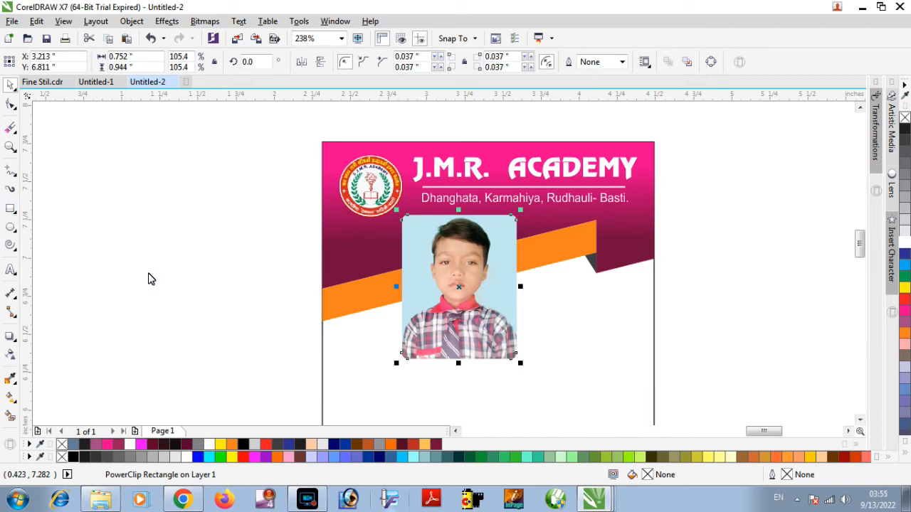
Give the student photo a white 1.5 pt outline placed behind the fill.
key(F12)
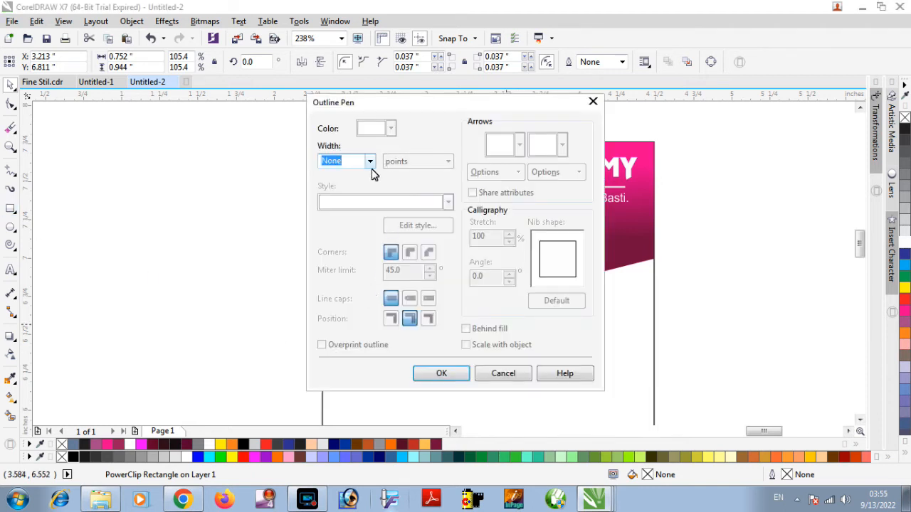
click(370, 163)
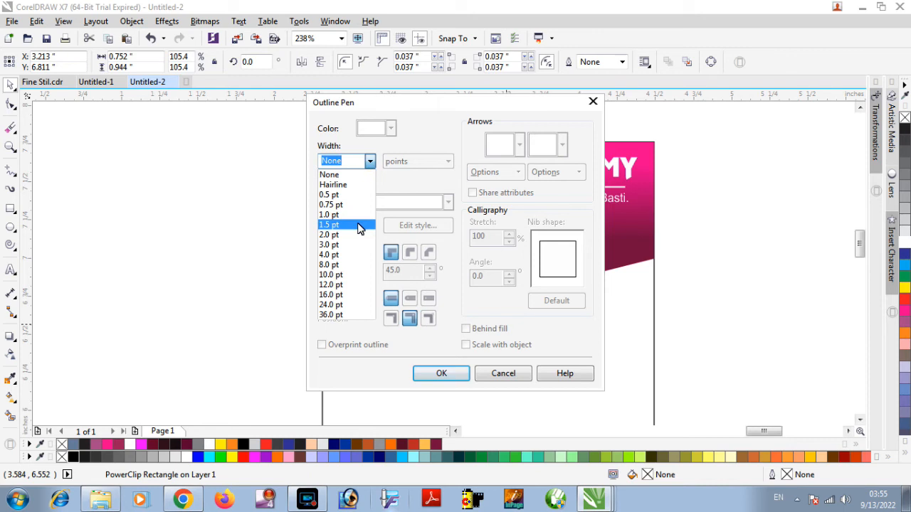
click(358, 226)
click(390, 129)
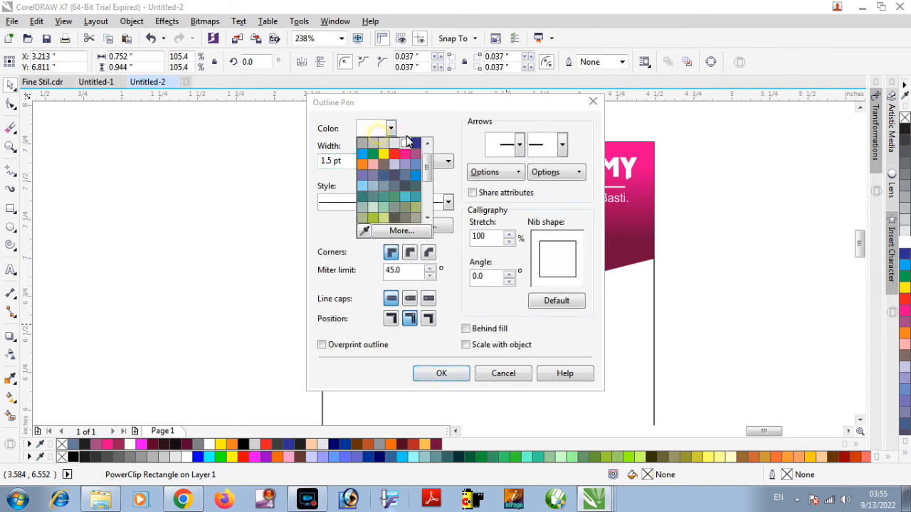
click(407, 143)
click(466, 329)
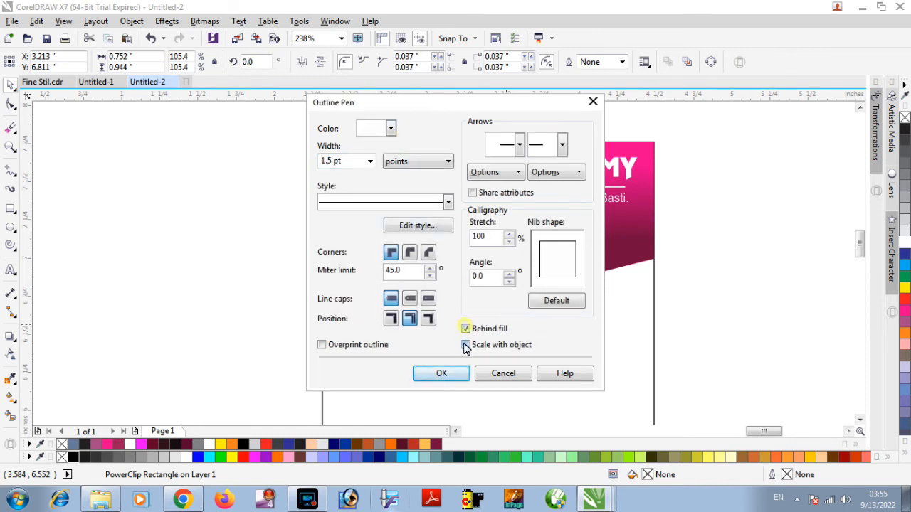
click(443, 374)
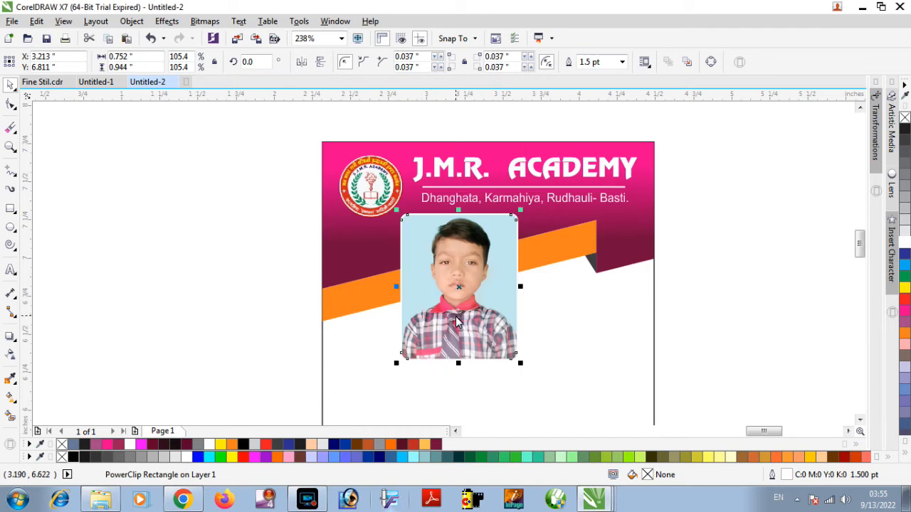
Apply a Small Glow drop shadow to the student photo and colour it black.
click(10, 336)
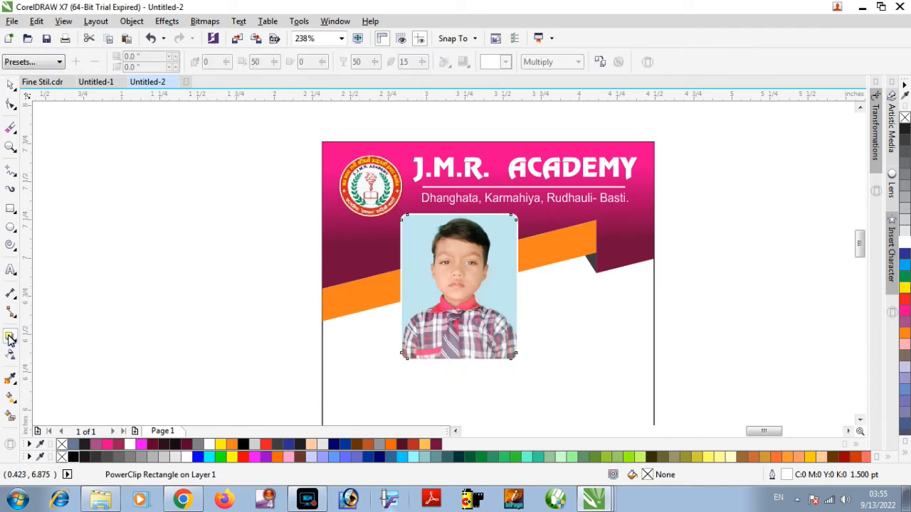
click(41, 63)
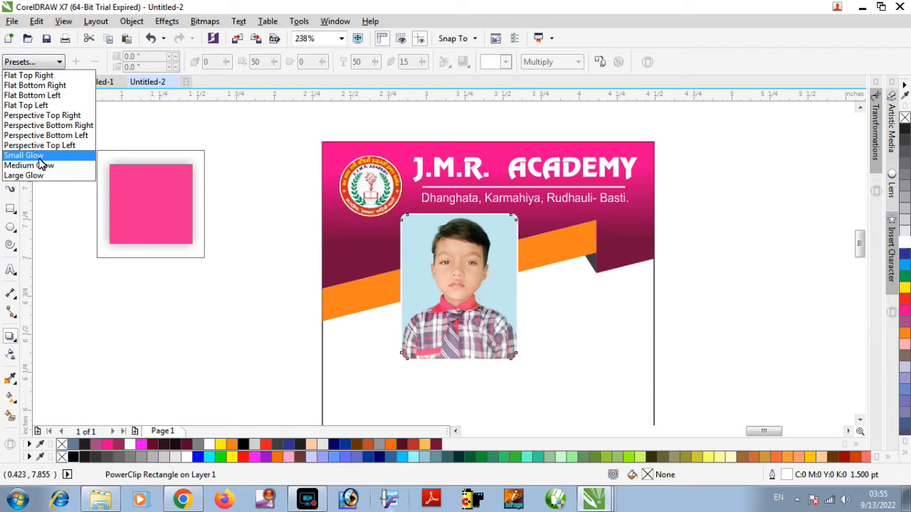
click(40, 158)
click(504, 62)
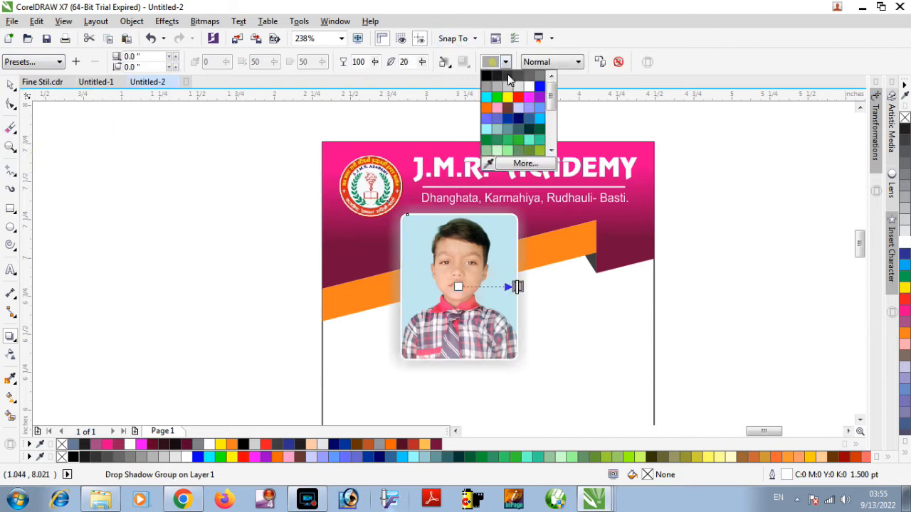
click(487, 76)
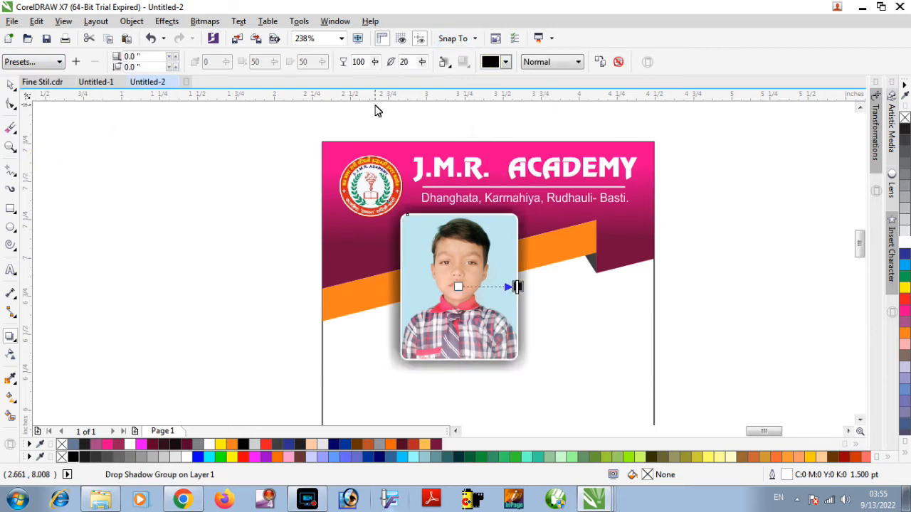
Set the feathering of the photo's drop shadow to 8.
double_click(406, 63)
key(Return)
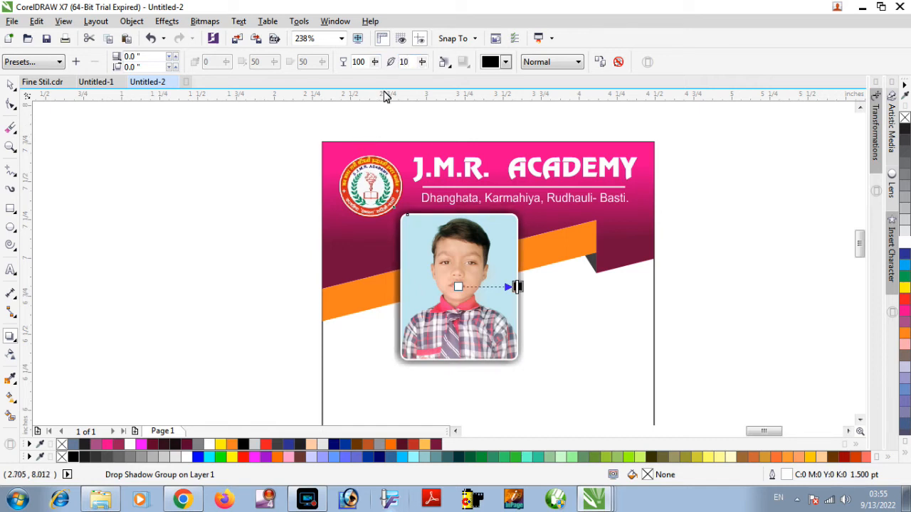
double_click(410, 63)
text(8)
key(Return)
key(space)
Scale the student photo down slightly and move it lower toward the card's left edge, overlapping the orange band.
scroll(512, 280, down, 3)
click(637, 259)
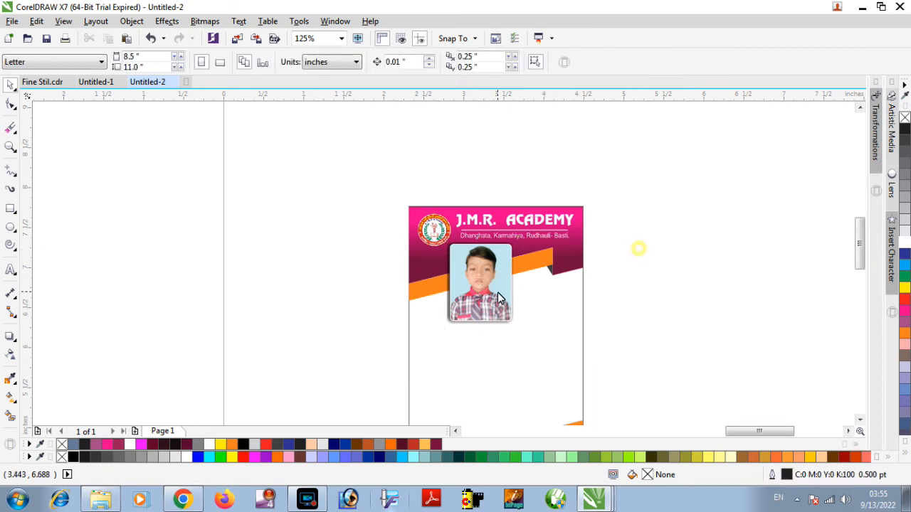
click(496, 292)
drag(517, 245, 515, 248)
drag(487, 275, 465, 285)
click(629, 251)
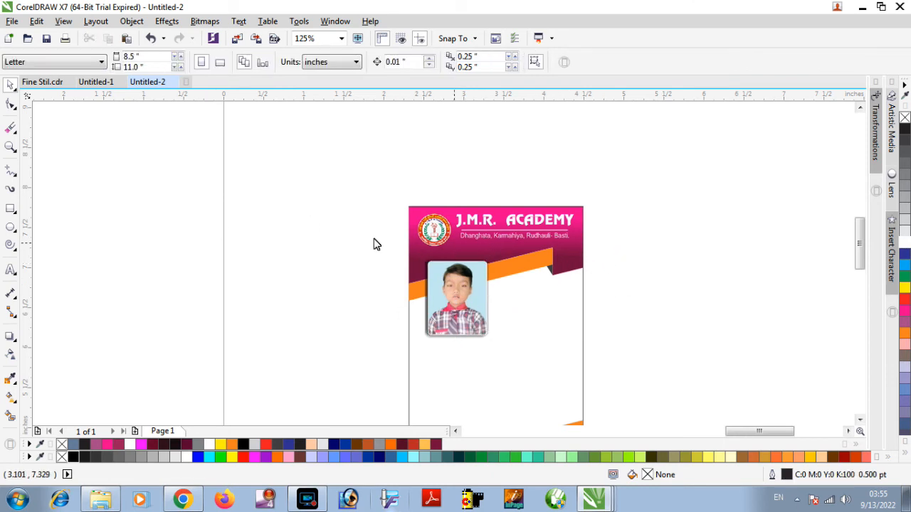
Draw a rectangle about 1.07 by 0.53 inches from beside the photo to the card edge and copy it outside the card.
click(11, 209)
drag(497, 279, 583, 322)
scroll(622, 347, up, 2)
key(space)
click(452, 261)
drag(453, 265, 682, 254)
Make a strip about 1.68 by 0.23 inches across the copied rectangle's lower part and fully round its corners.
drag(682, 208, 692, 255)
drag(768, 279, 850, 279)
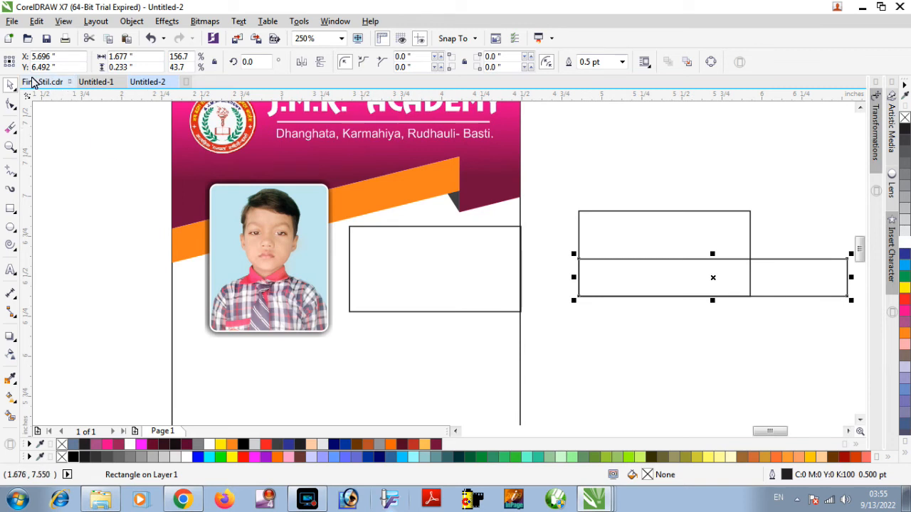
click(11, 104)
drag(579, 260, 702, 307)
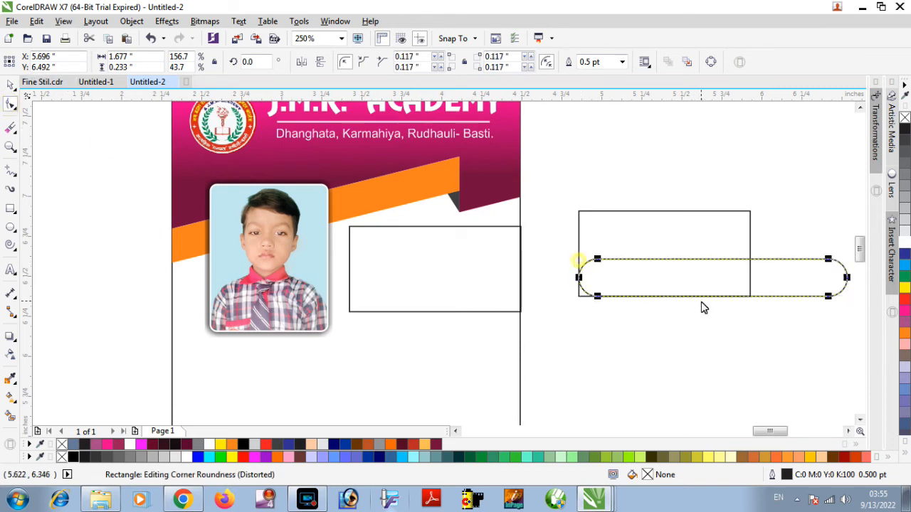
key(space)
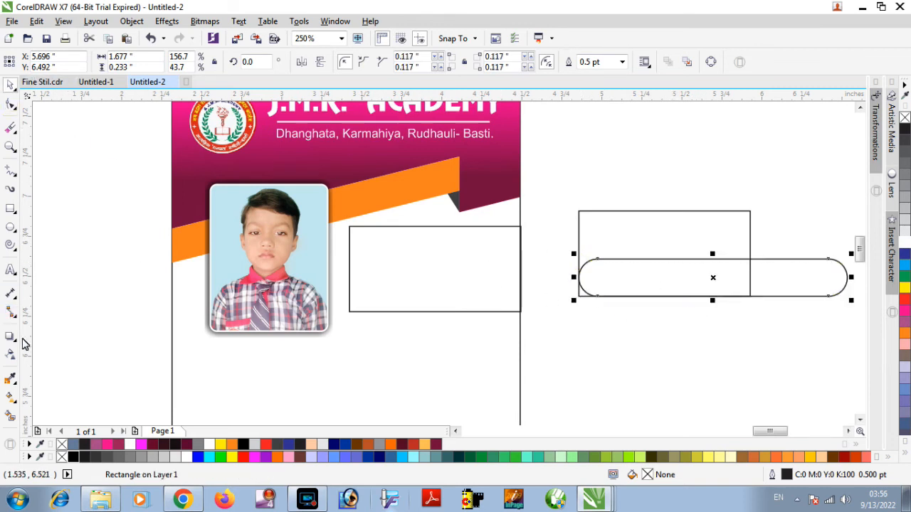
Smart-fill the area of the copied rectangle above the rounded strip with blue-grey.
click(12, 361)
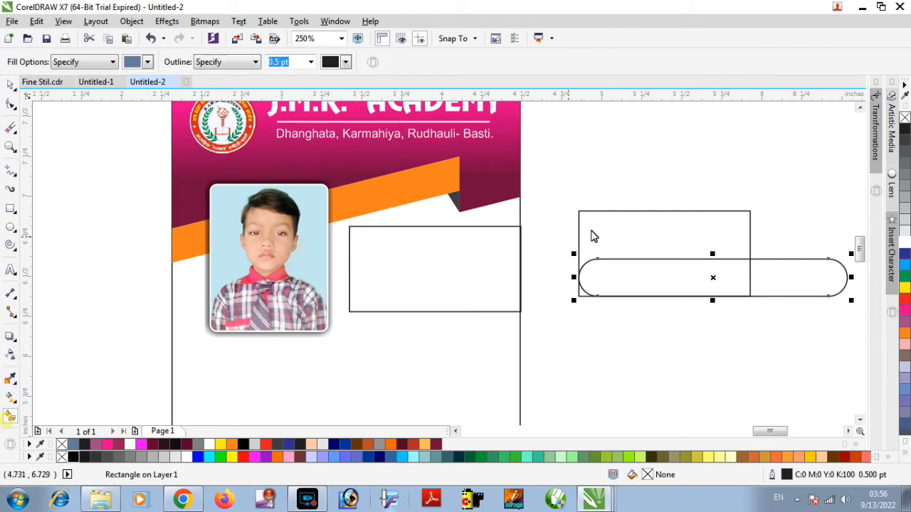
click(631, 237)
key(space)
Delete the rounded strip, the copied rectangle beneath it and the rectangle beside the photo.
click(789, 268)
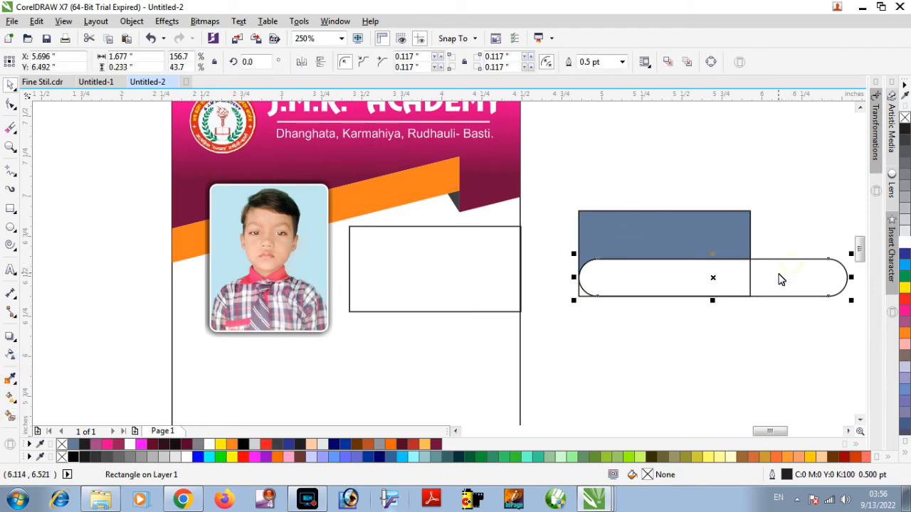
key(Delete)
click(725, 288)
key(Delete)
click(424, 311)
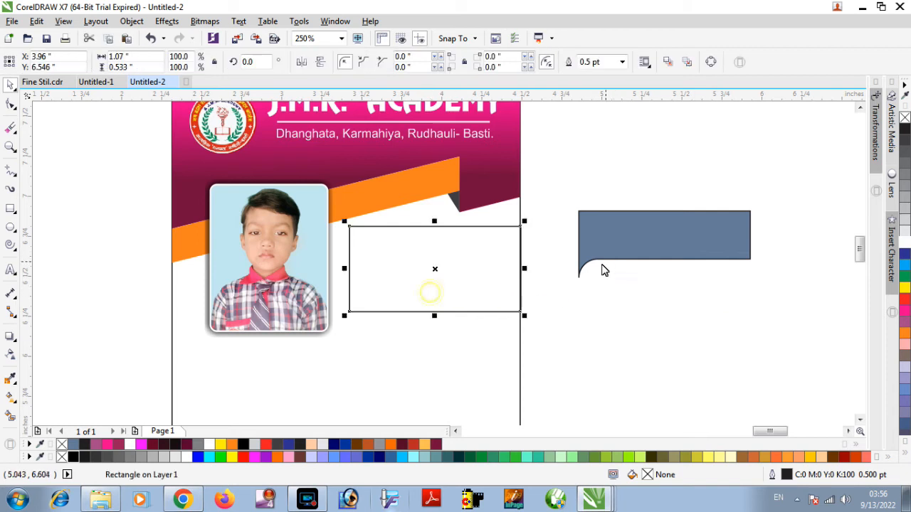
key(Delete)
Move the blue-grey shape slightly closer to the card and add a one-step inside contour offset about 0.033 inches.
click(660, 237)
drag(661, 237, 644, 257)
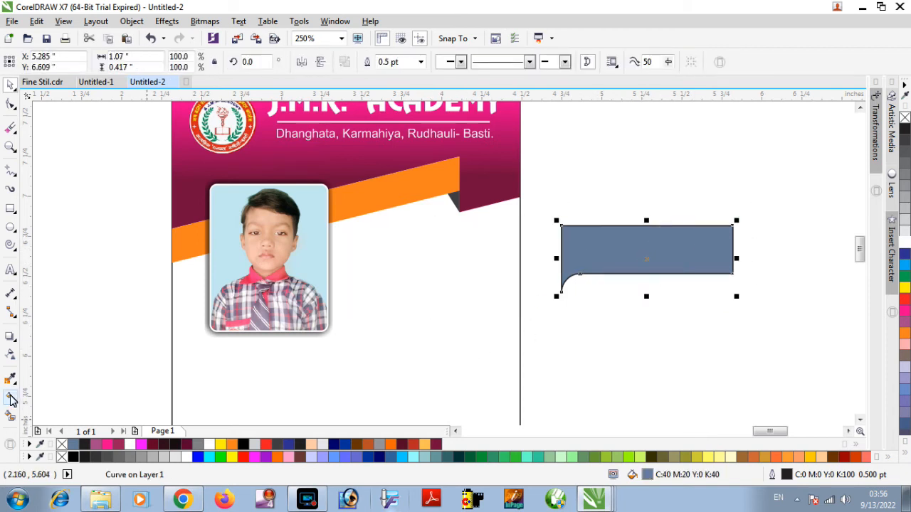
click(10, 336)
click(15, 341)
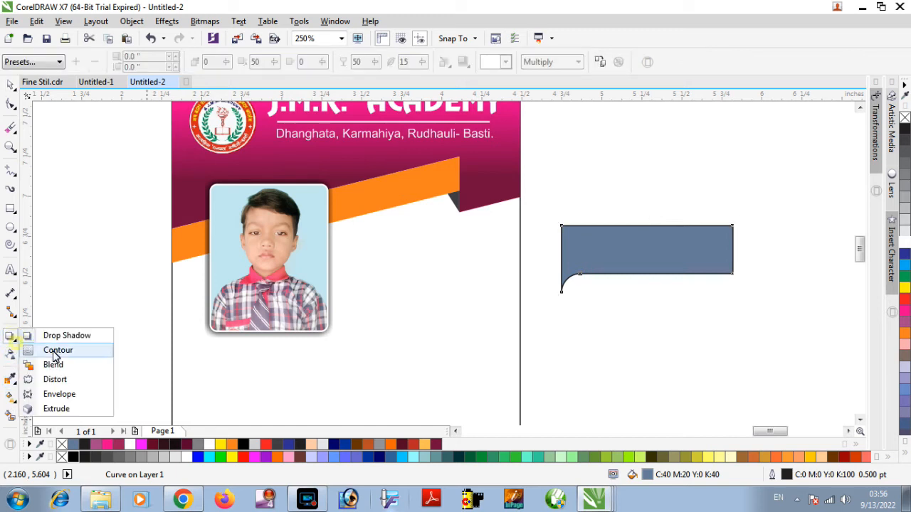
click(52, 350)
drag(559, 233, 567, 238)
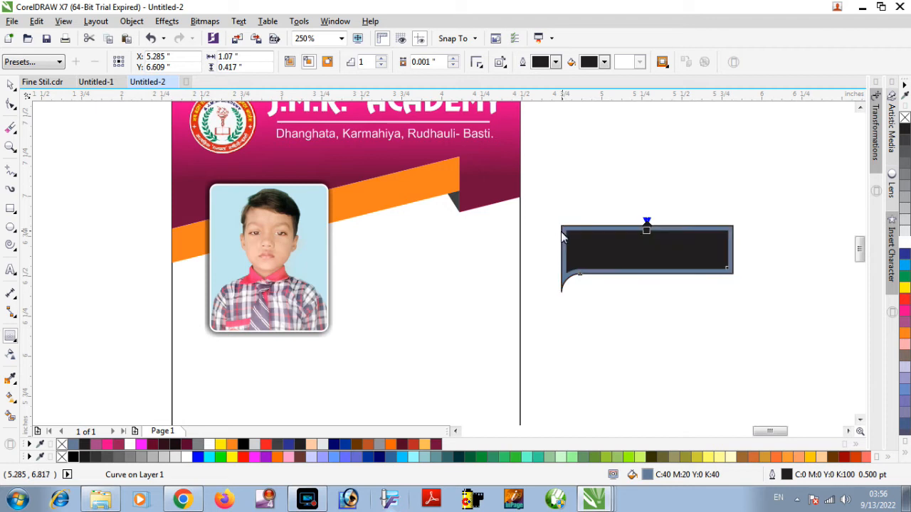
Reduce the contour offset to about 0.017 inches and remove the fill from the contoured shape.
scroll(687, 249, up, 1)
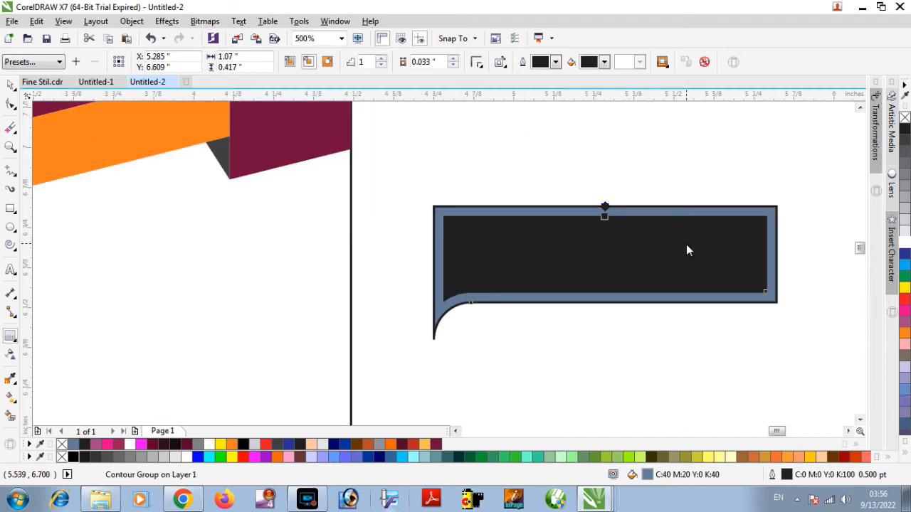
click(606, 217)
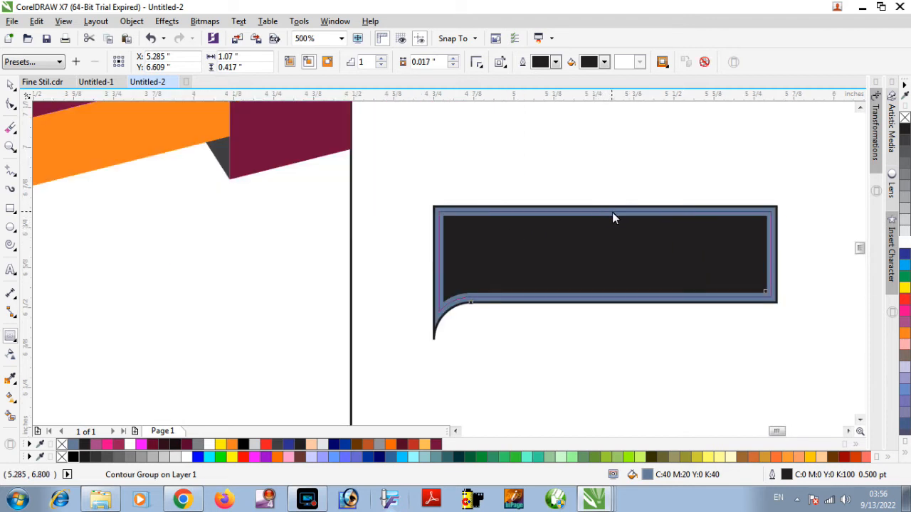
drag(612, 213, 610, 210)
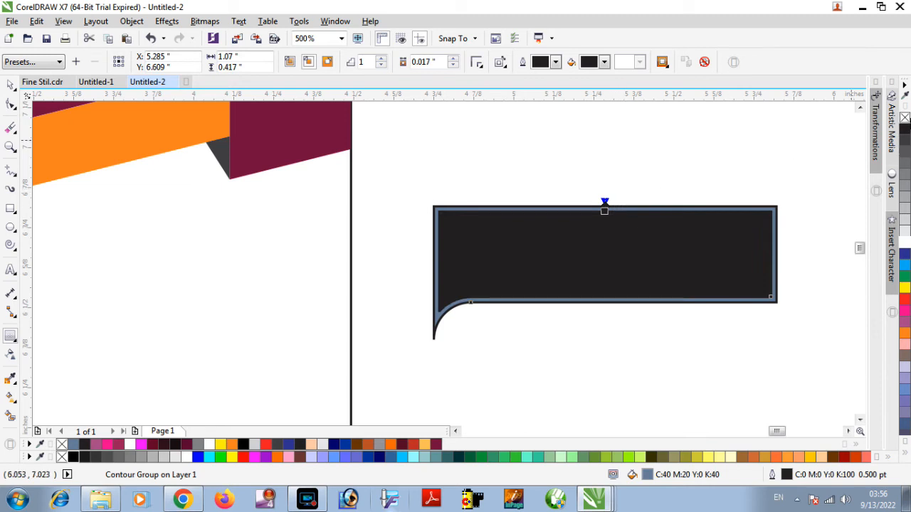
click(904, 119)
key(space)
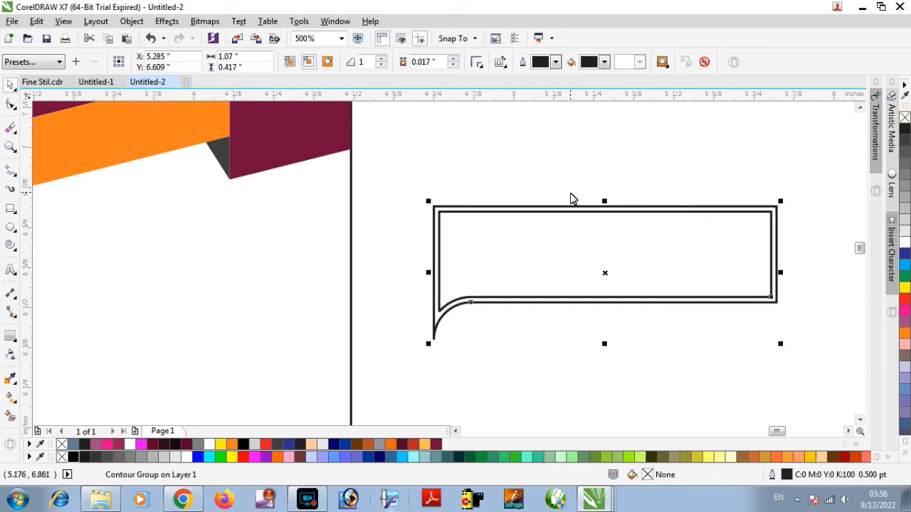
Break the contour group apart so the outer shape and its inner contour become separate curves.
click(571, 167)
click(437, 319)
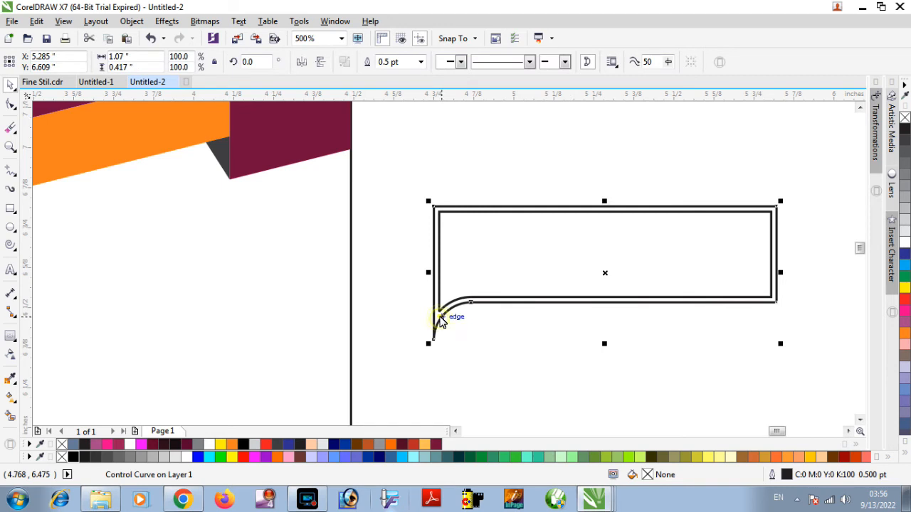
right_click(438, 318)
click(420, 242)
right_click(446, 227)
click(496, 248)
click(411, 172)
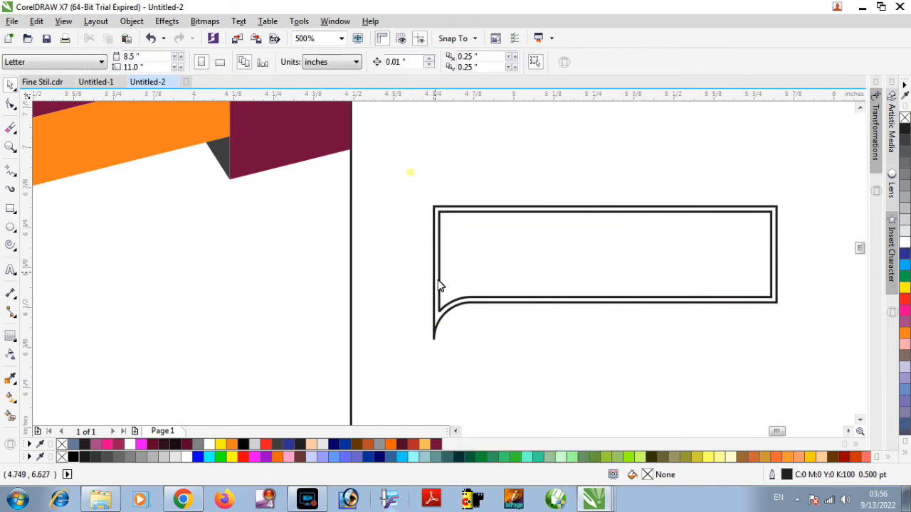
Apply a horizontal linear fountain fill across the outer shape and set its start colour to orange.
click(436, 324)
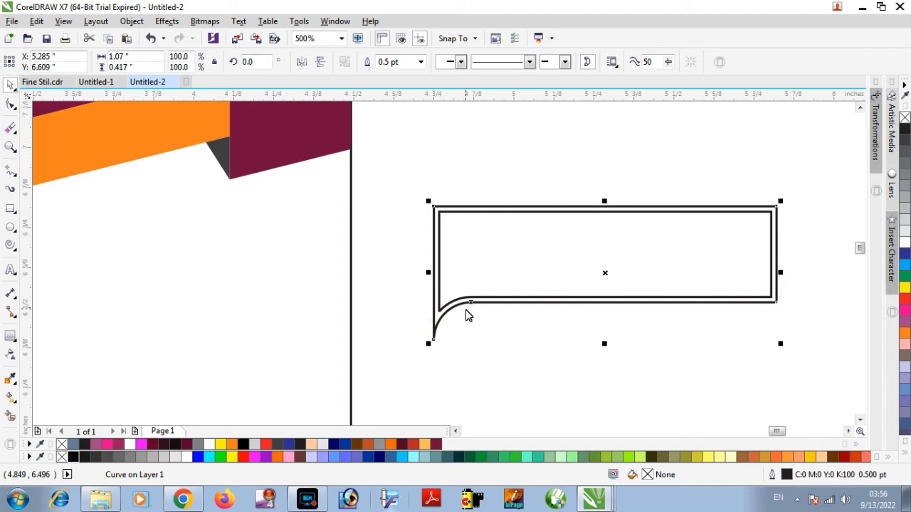
click(11, 399)
drag(437, 261, 755, 261)
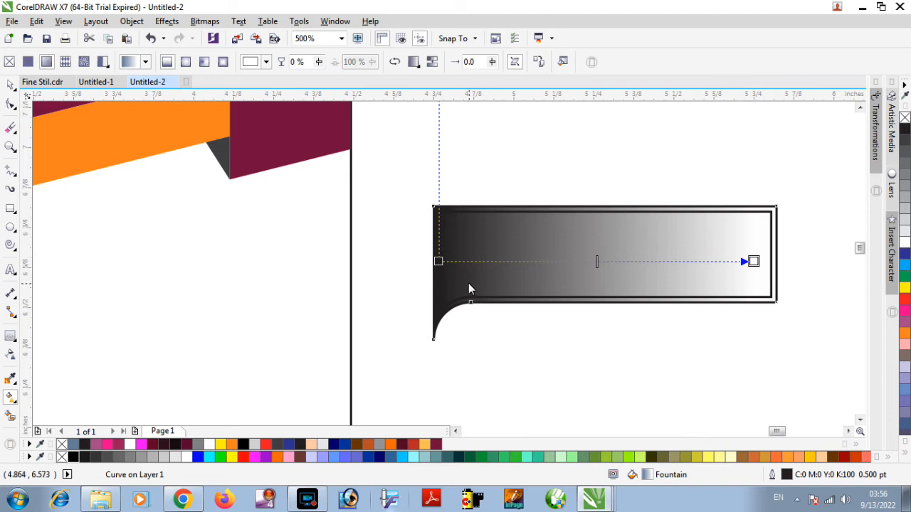
click(439, 262)
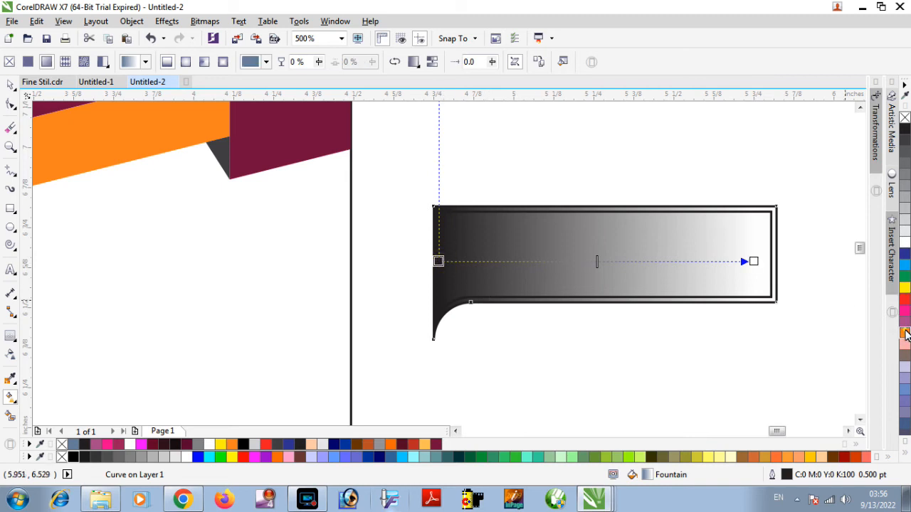
click(905, 333)
Sample the card's orange band for the gradient's end colour and darken it to brown, C33 M81 Y100 K39.
click(753, 261)
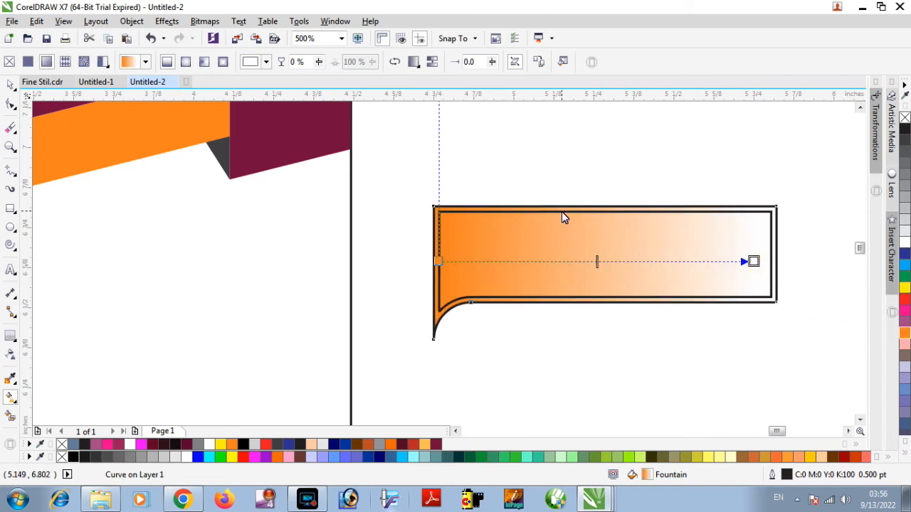
click(251, 63)
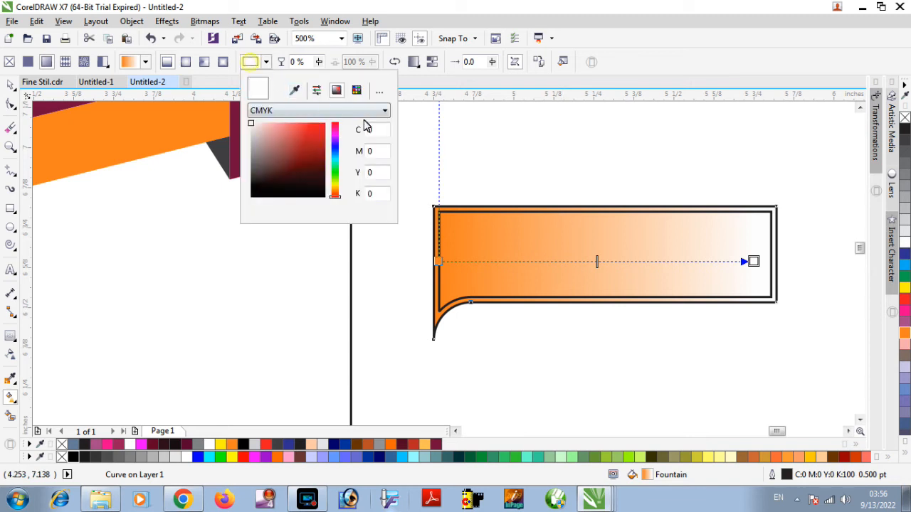
click(294, 89)
click(197, 122)
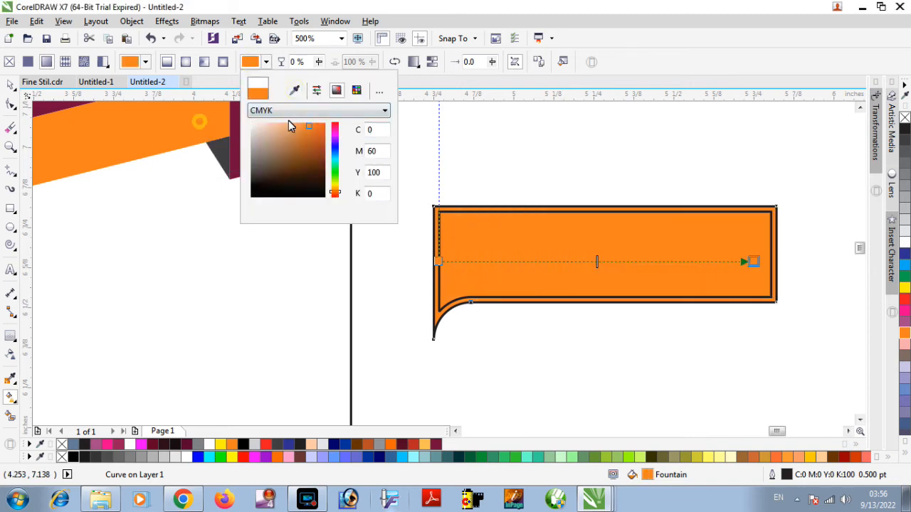
click(318, 146)
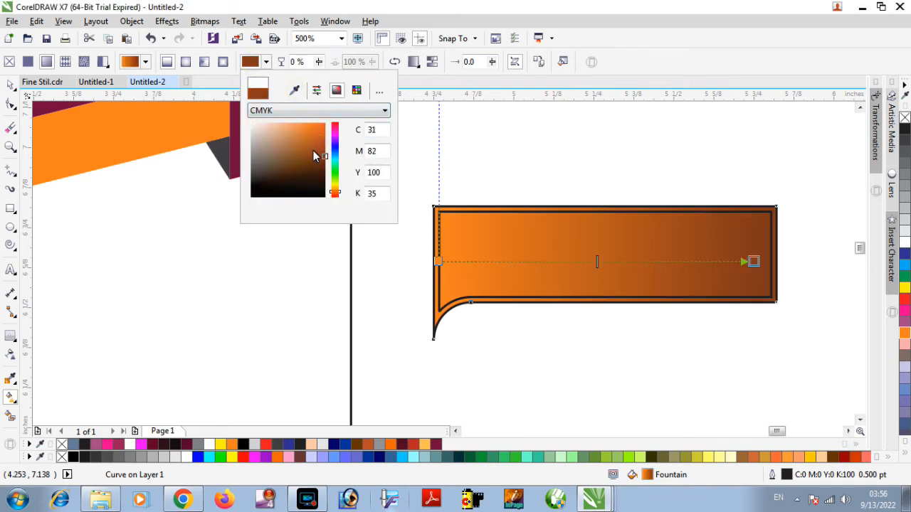
drag(324, 163, 328, 164)
click(418, 228)
click(267, 62)
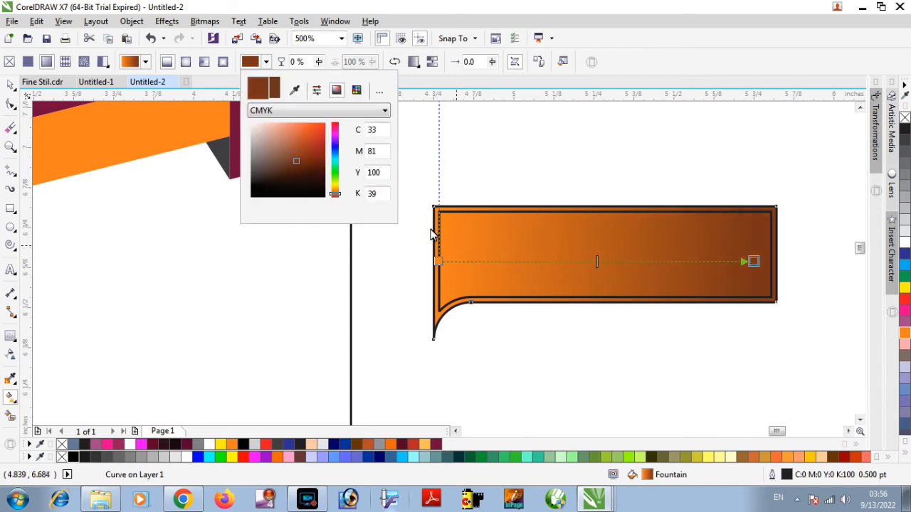
click(414, 215)
click(11, 86)
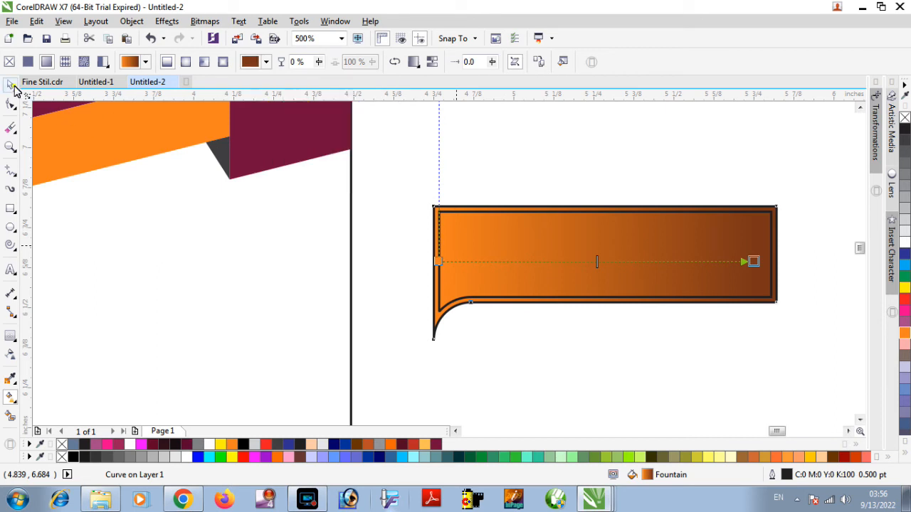
click(588, 137)
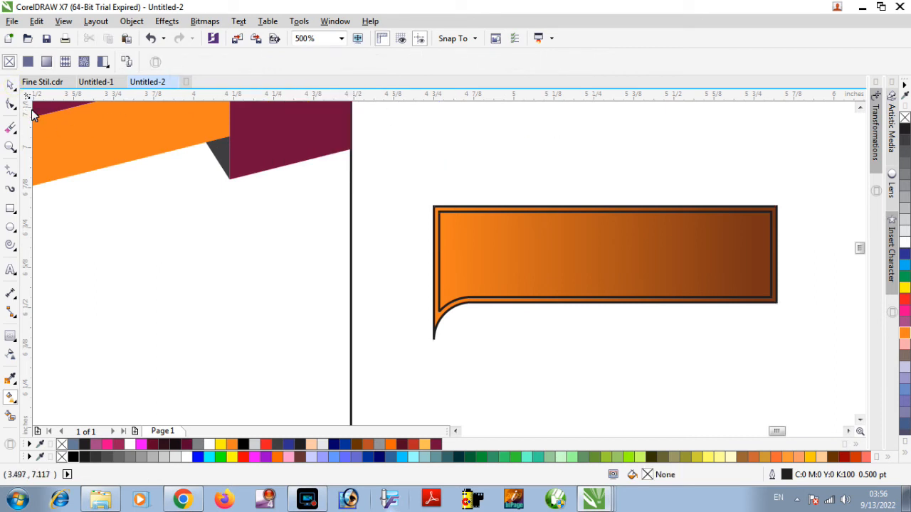
click(10, 86)
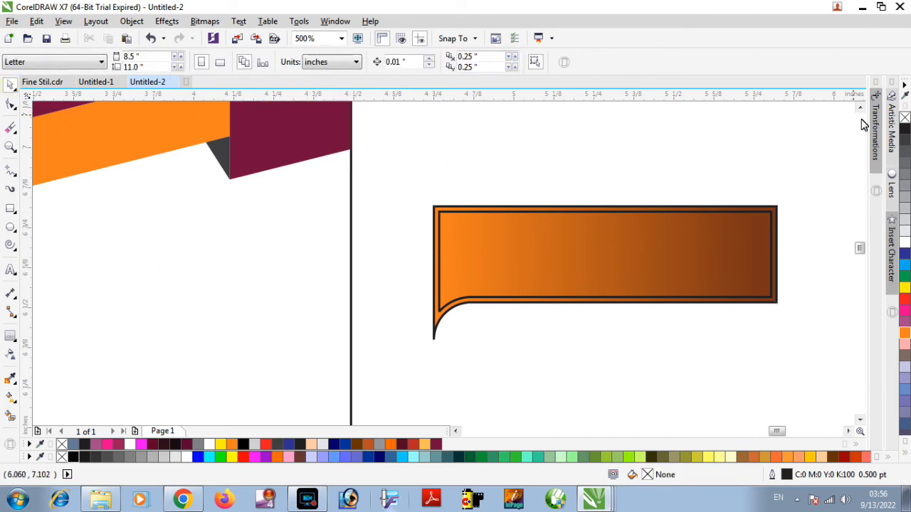
Remove the outline from the outer gradient-filled shape, leaving the document's default properties unchanged.
click(905, 120)
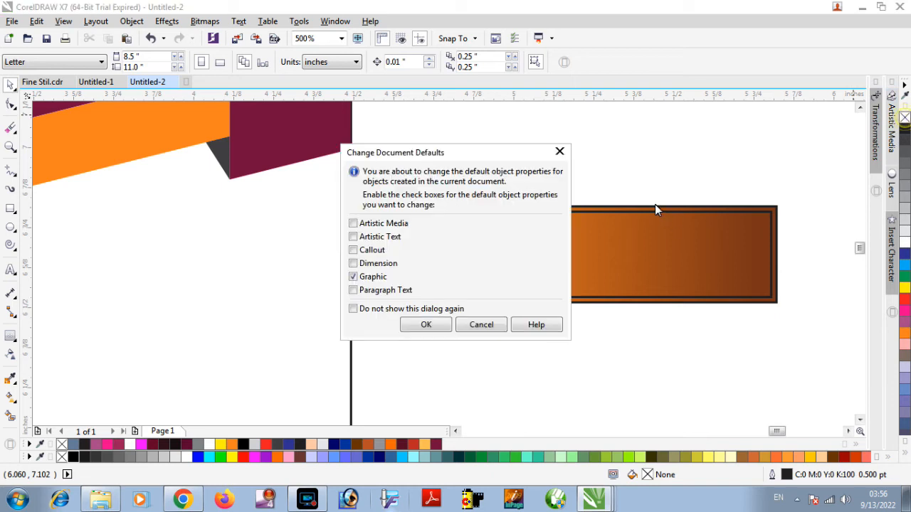
click(504, 327)
click(436, 324)
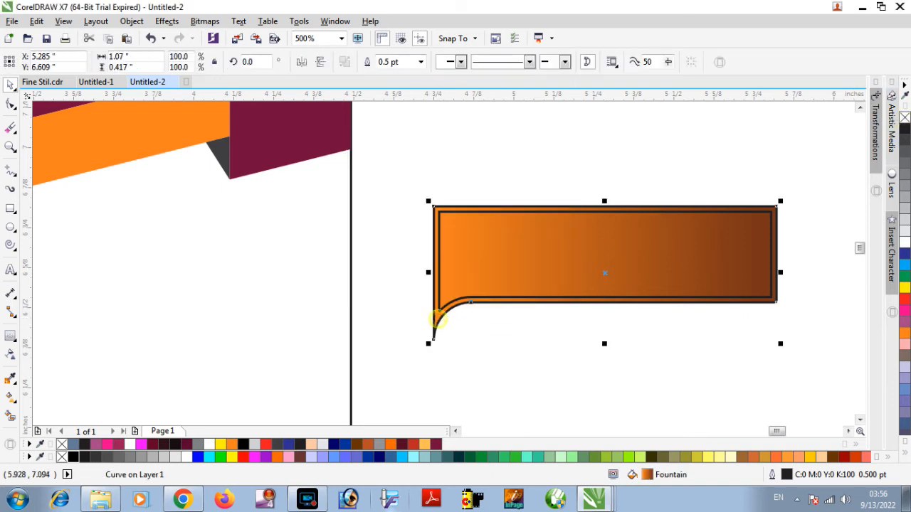
right_click(905, 120)
click(640, 171)
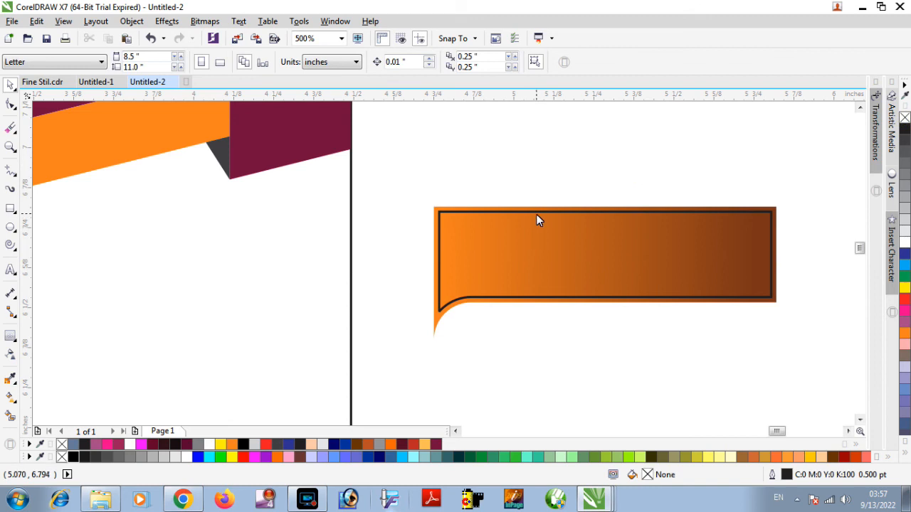
Set the inner contour's outline colour to pale orange, C0 M15 Y39 K0.
click(536, 213)
key(F12)
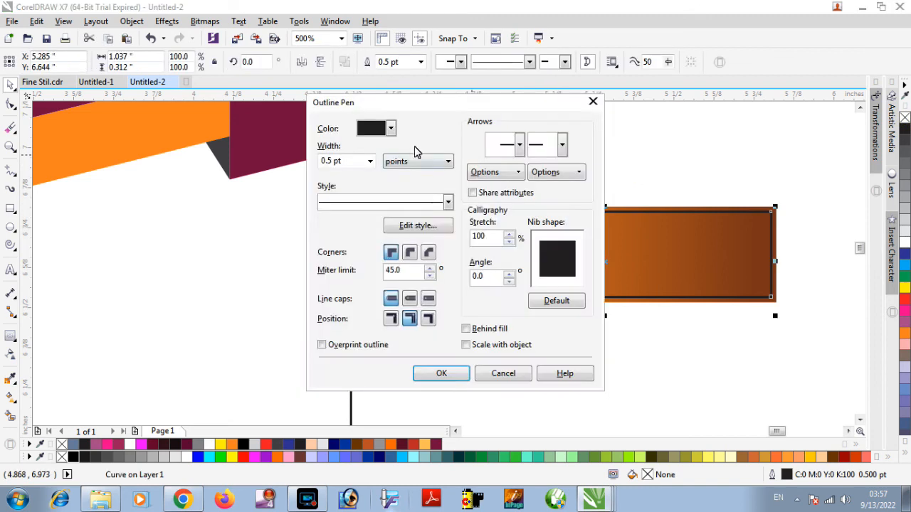
click(379, 135)
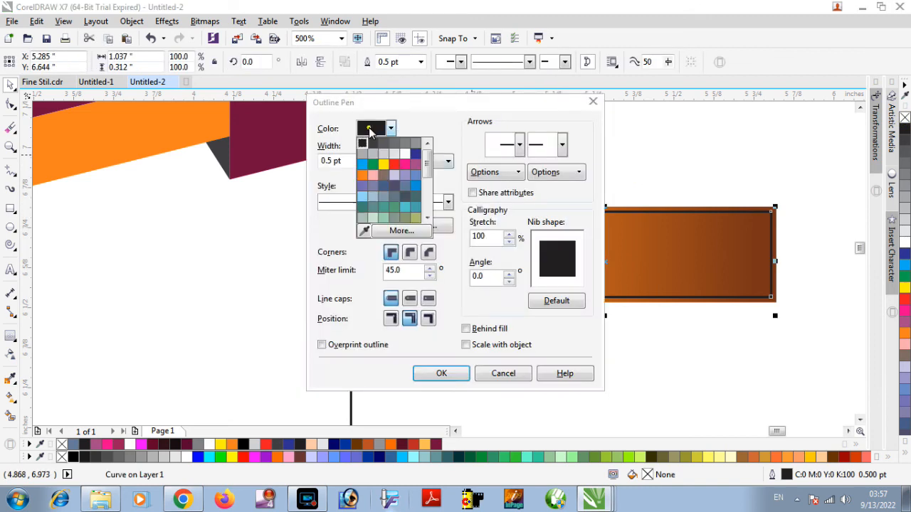
click(362, 175)
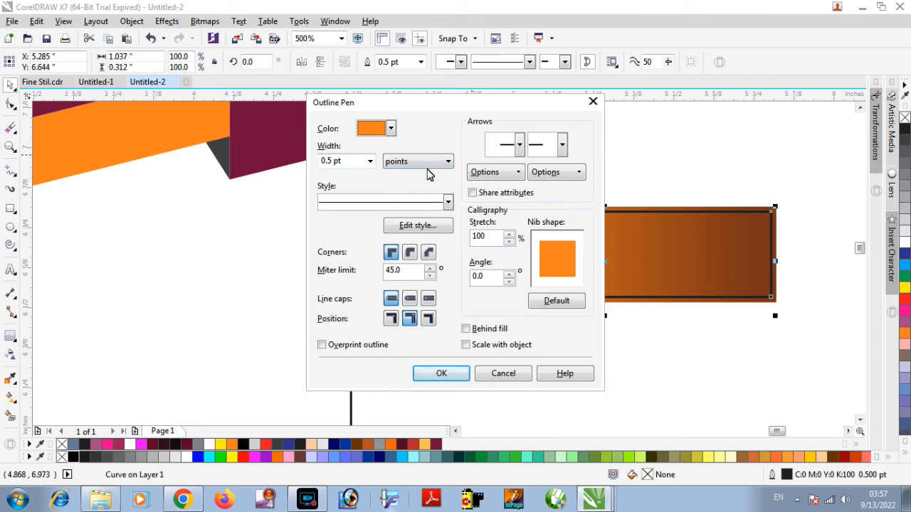
click(390, 129)
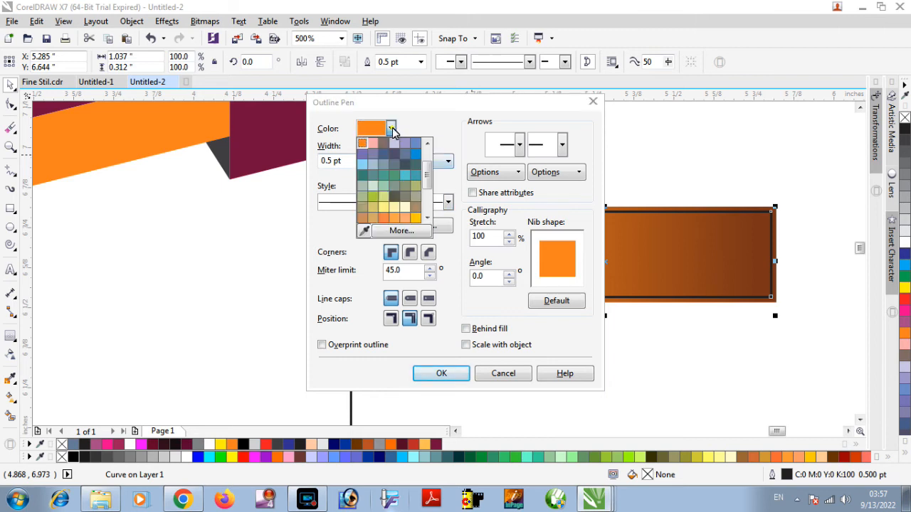
click(401, 232)
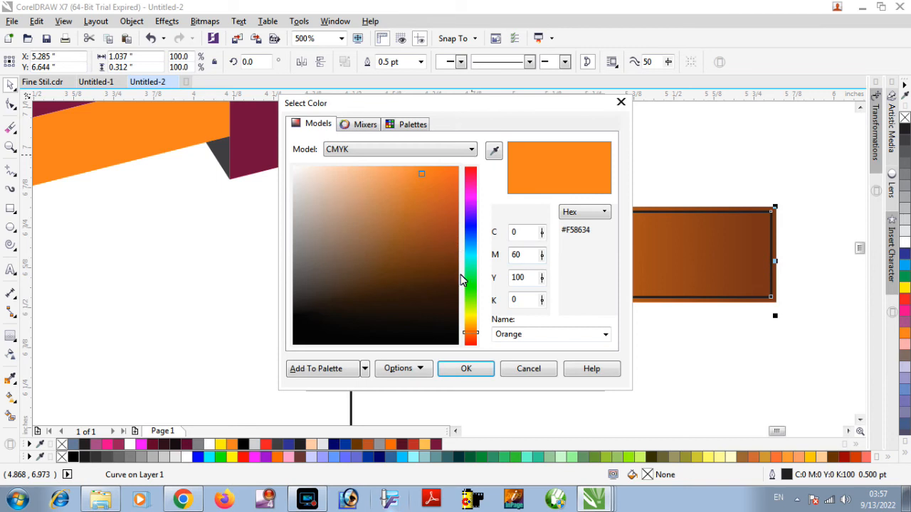
click(470, 328)
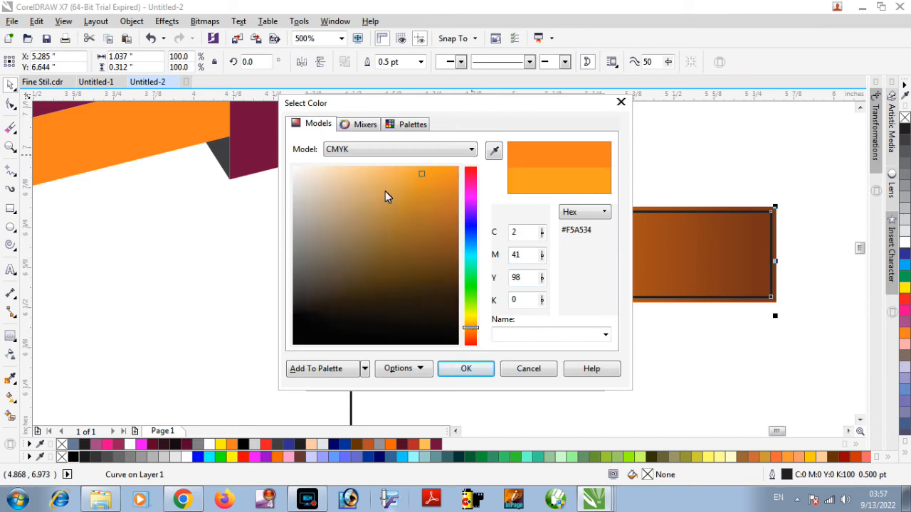
click(352, 167)
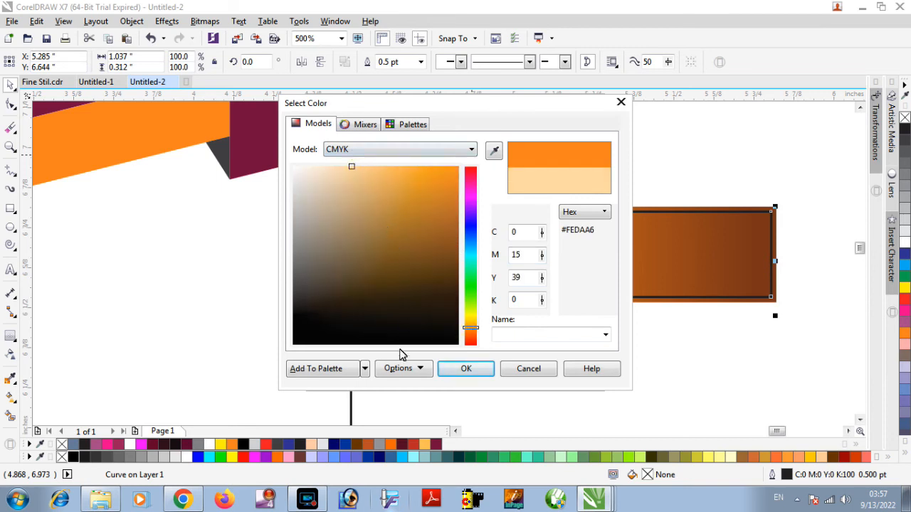
click(465, 369)
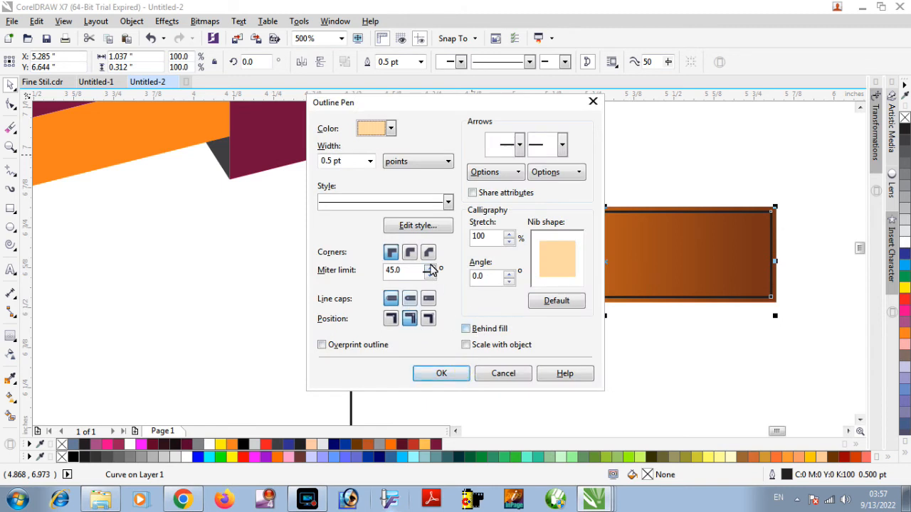
Give the inner contour a dashed outline style, placed behind the fill and scaled with the object.
click(448, 203)
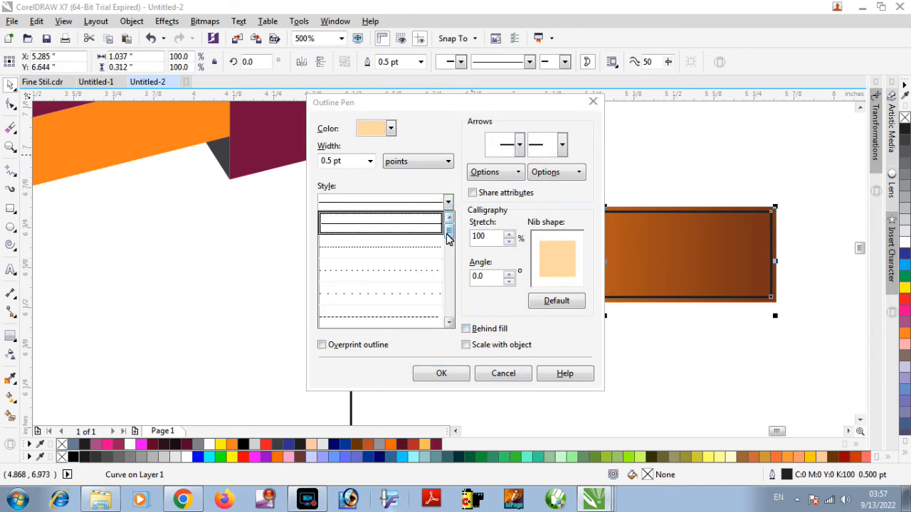
click(414, 318)
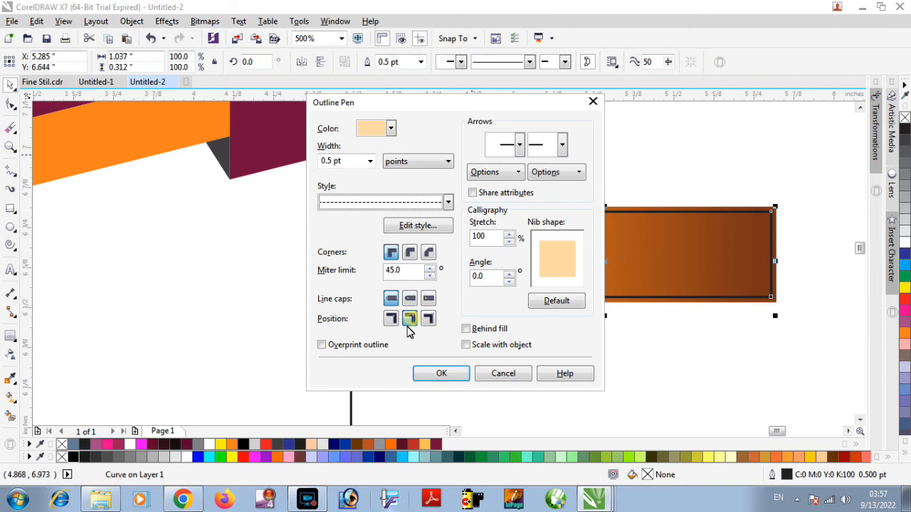
click(467, 329)
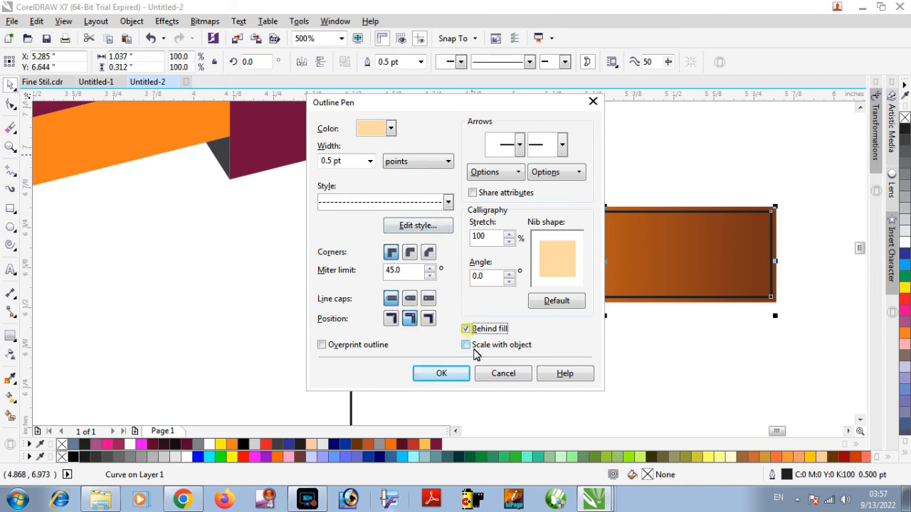
click(454, 377)
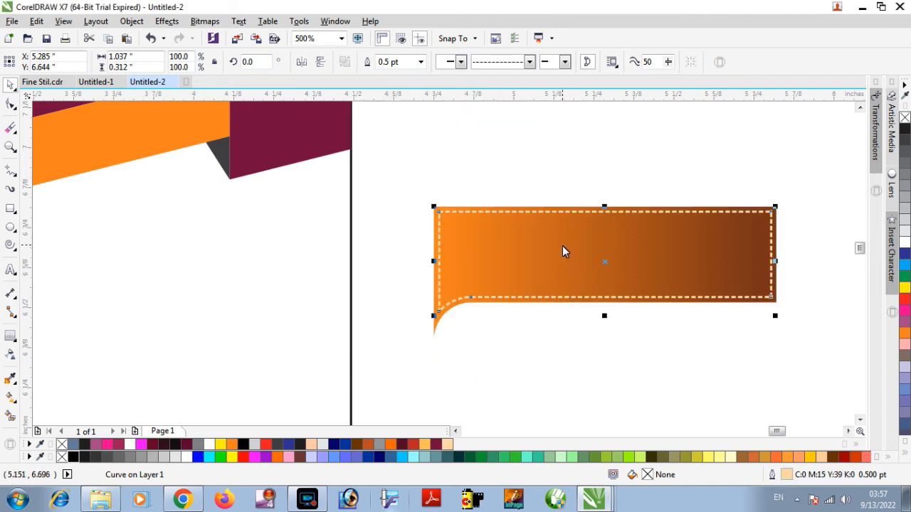
key(F12)
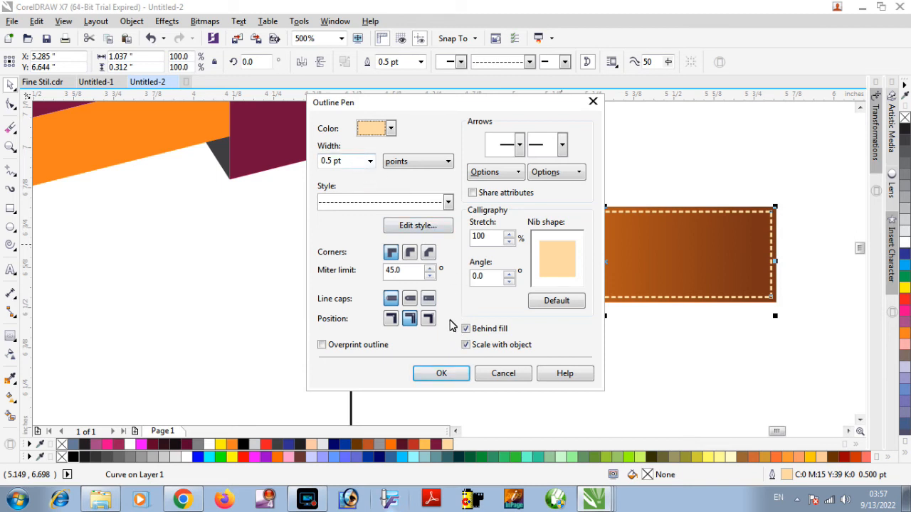
click(461, 373)
click(694, 171)
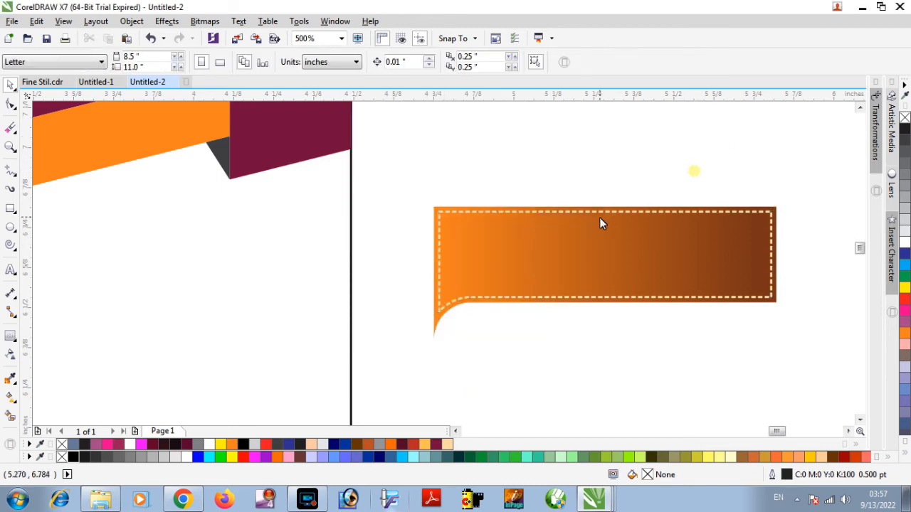
Give the outer gradient shape a white 1.5 pt outline placed behind the fill.
click(444, 314)
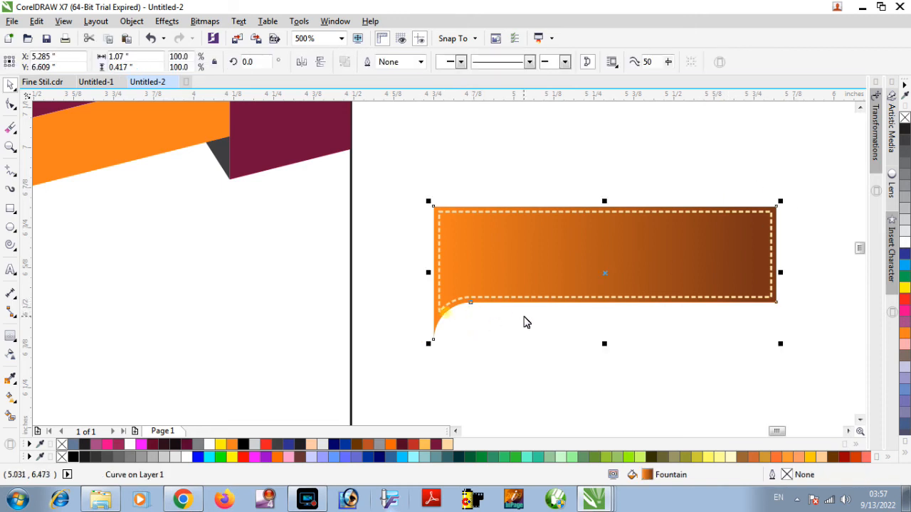
key(F12)
click(371, 161)
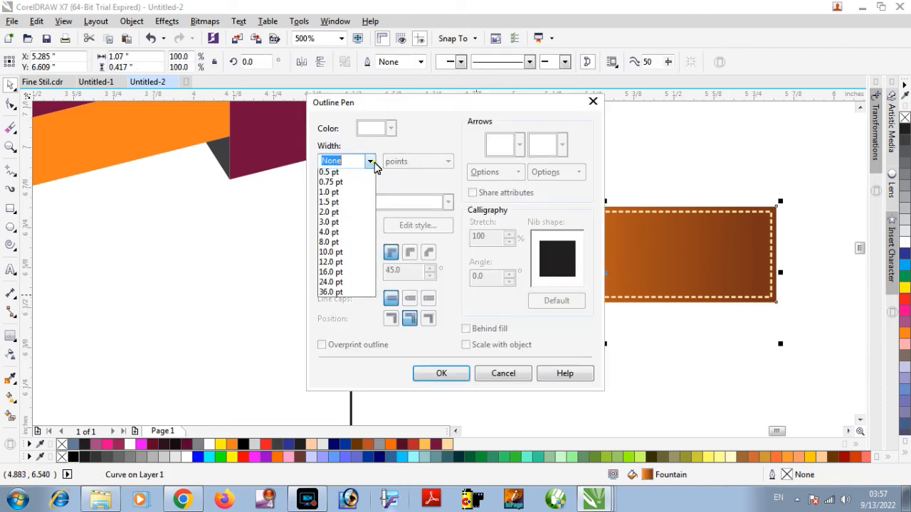
click(349, 225)
click(390, 128)
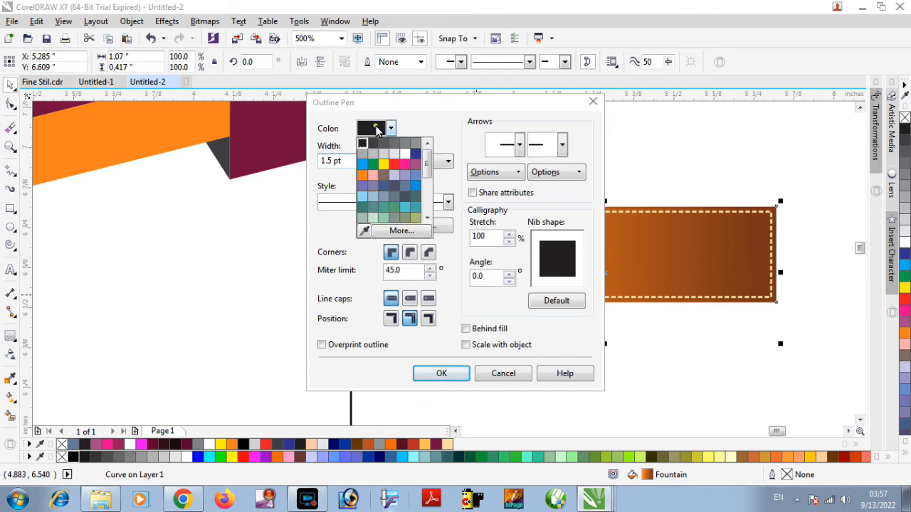
click(403, 152)
click(474, 333)
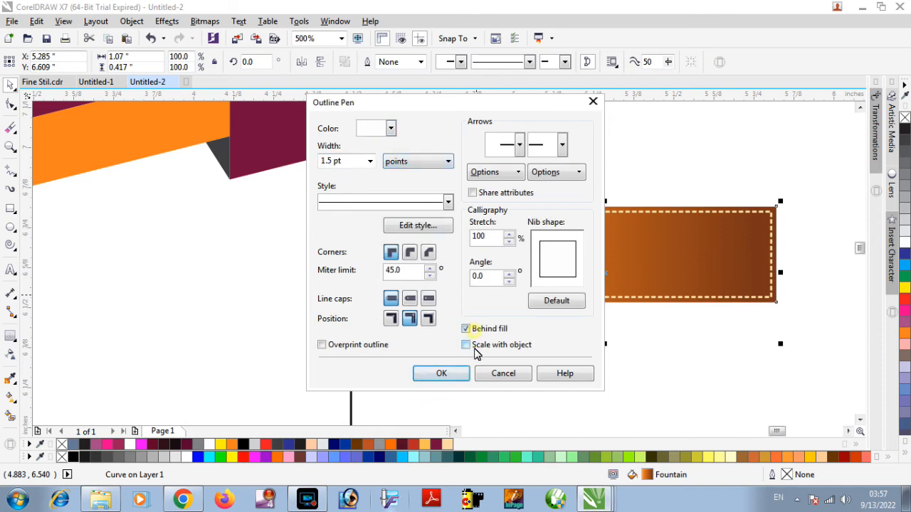
click(442, 373)
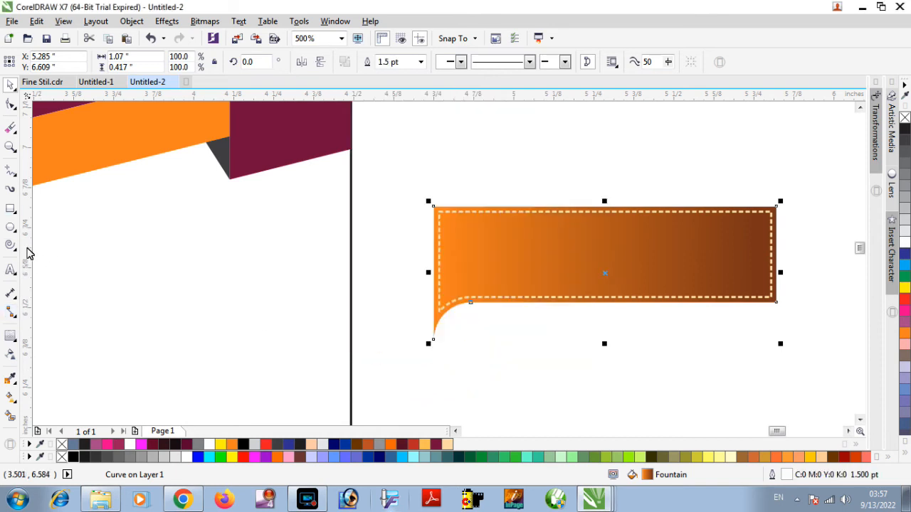
Apply a preset drop shadow to the outer gradient shape of the label.
click(17, 342)
click(57, 336)
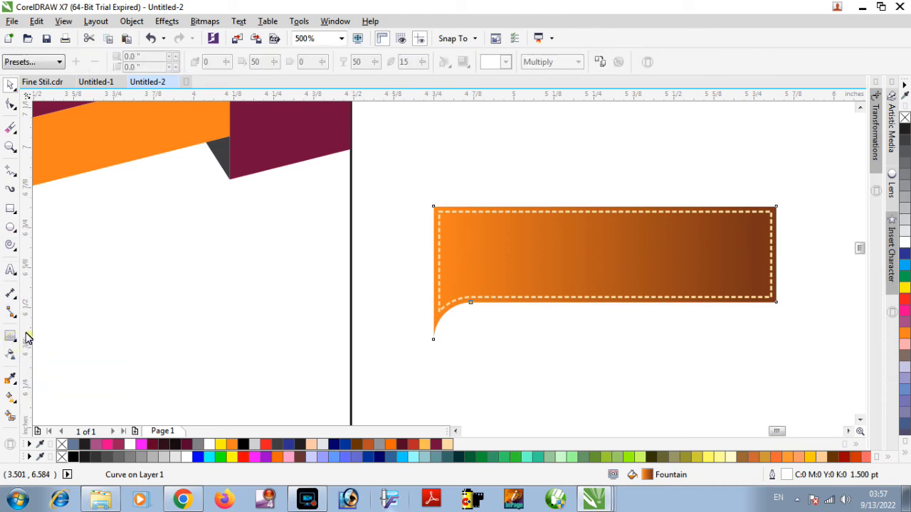
click(33, 62)
click(41, 85)
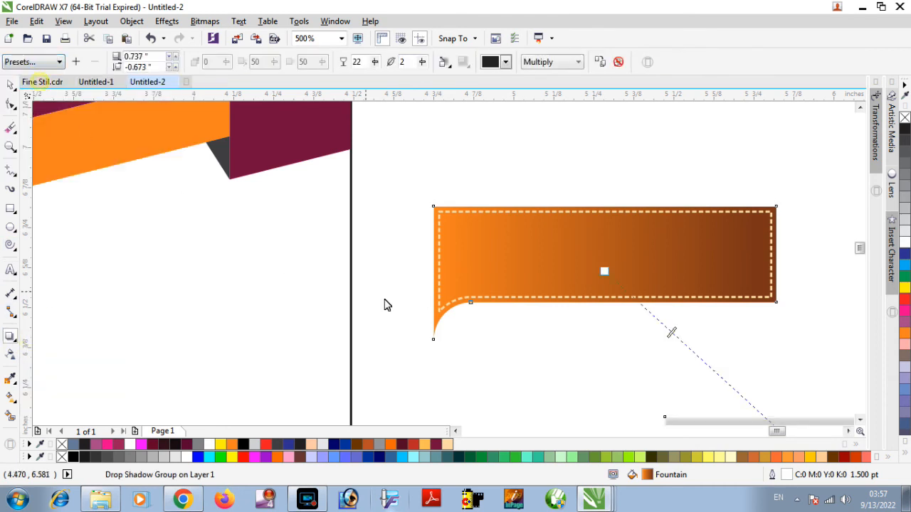
scroll(756, 360, down, 2)
scroll(788, 380, down, 1)
drag(795, 397, 769, 383)
scroll(790, 382, up, 3)
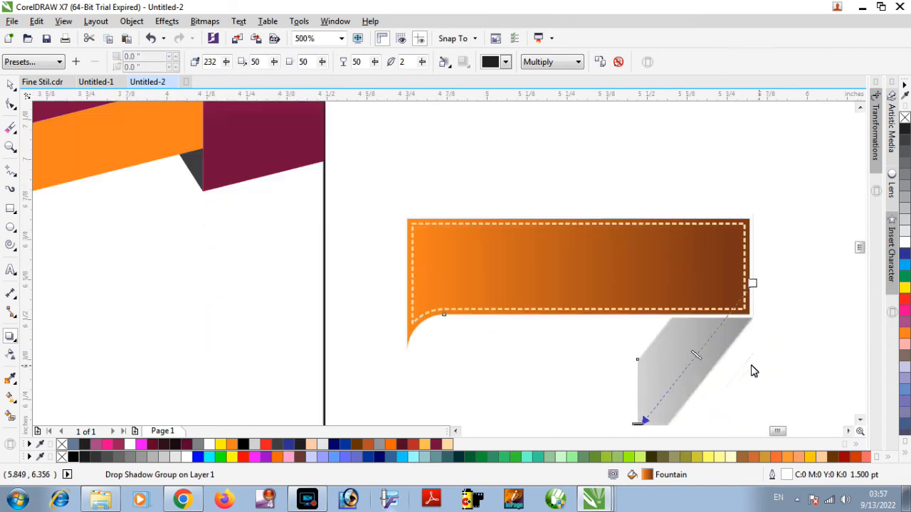
key(ctrl+z)
Pull the drop shadow in close behind the label and set its feathering to 6.
scroll(723, 320, down, 3)
scroll(727, 345, up, 2)
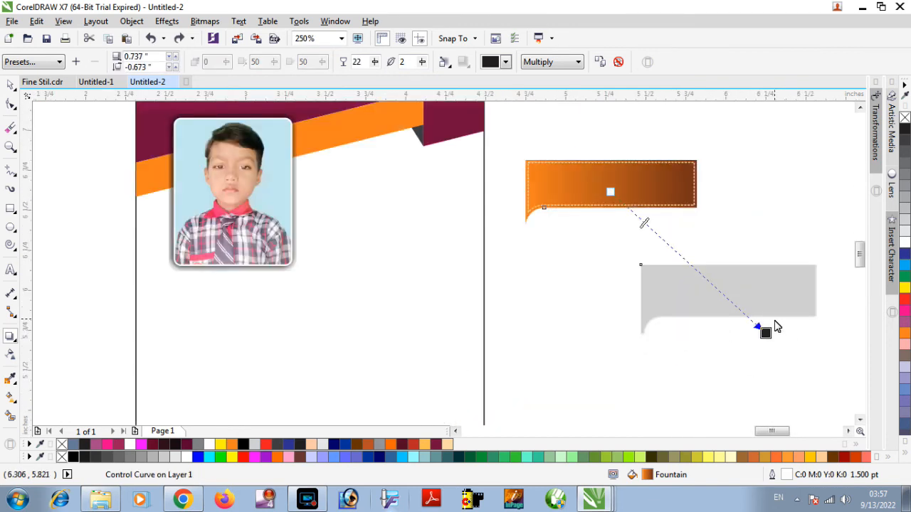
drag(765, 333, 654, 231)
scroll(640, 230, up, 1)
double_click(403, 63)
text(6)
key(Return)
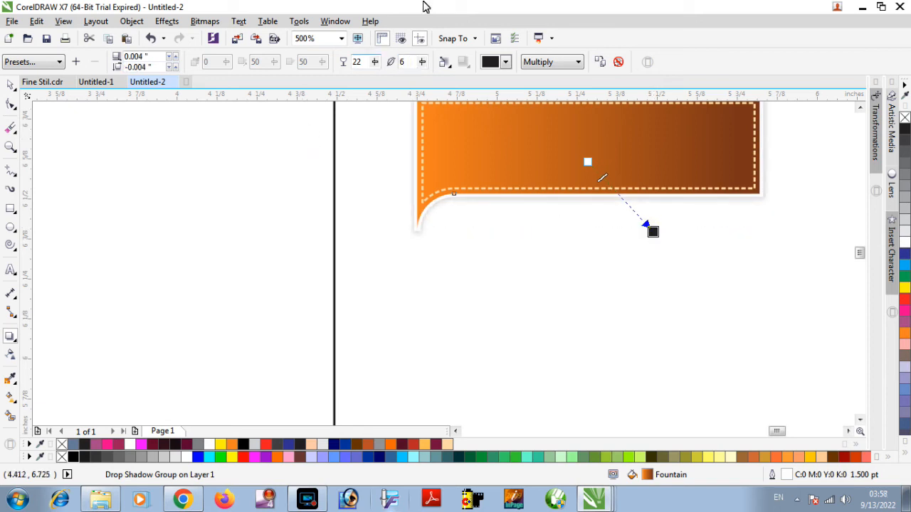
Set the label's drop shadow colour to black and its opacity to 50.
click(484, 63)
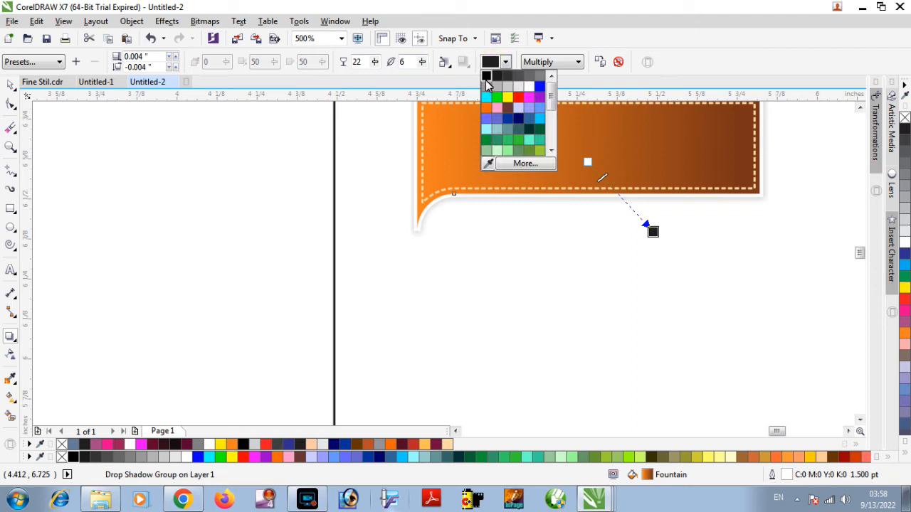
click(486, 81)
double_click(363, 63)
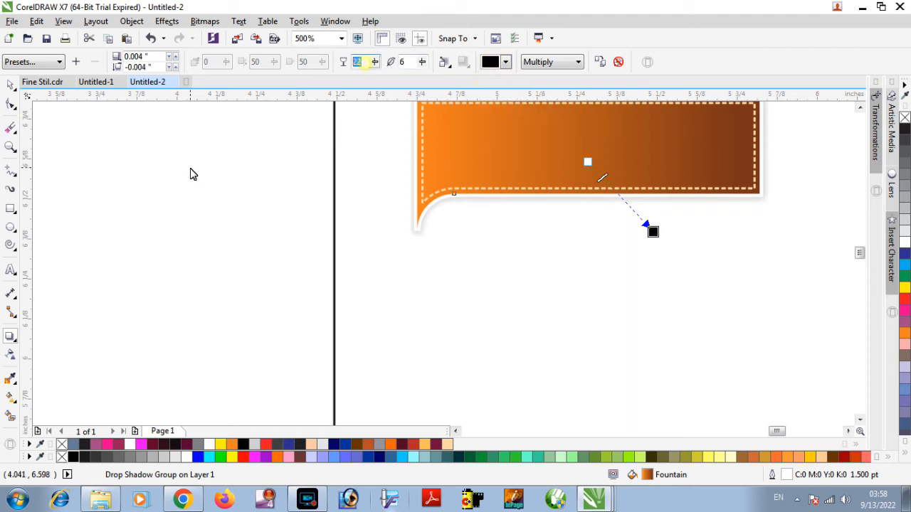
key(Return)
Offset the label's shadow about 0.016 in right and 0.017 in down, and set its opacity to 40.
scroll(203, 187, down, 2)
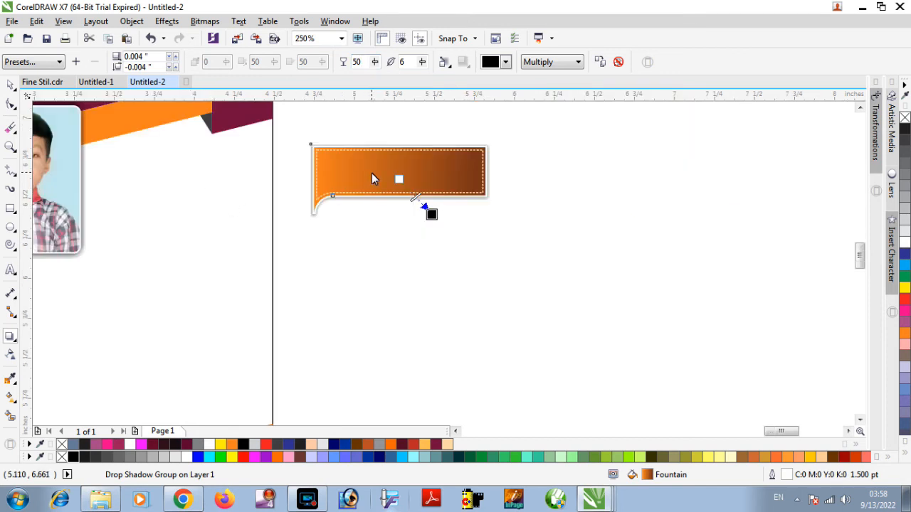
scroll(372, 172, up, 2)
drag(491, 255, 499, 264)
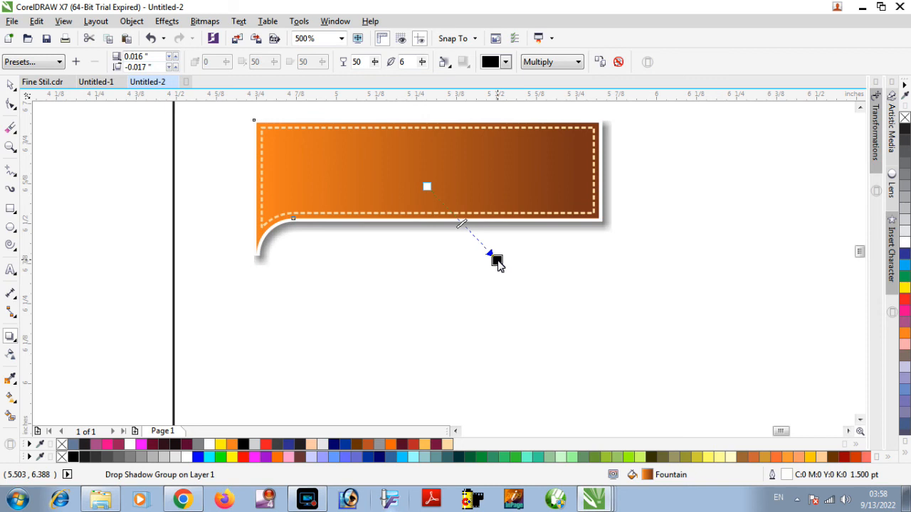
double_click(358, 63)
text(40)
key(Return)
key(space)
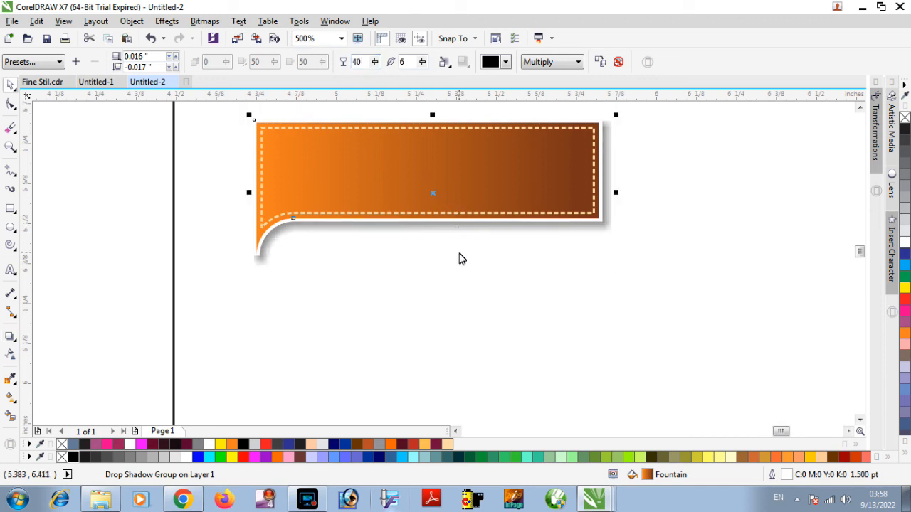
Group the label shape, dashed contour and shadow, and move the group onto the card to the right of the photo.
scroll(460, 253, down, 1)
click(614, 156)
drag(574, 161, 340, 289)
scroll(349, 274, down, 1)
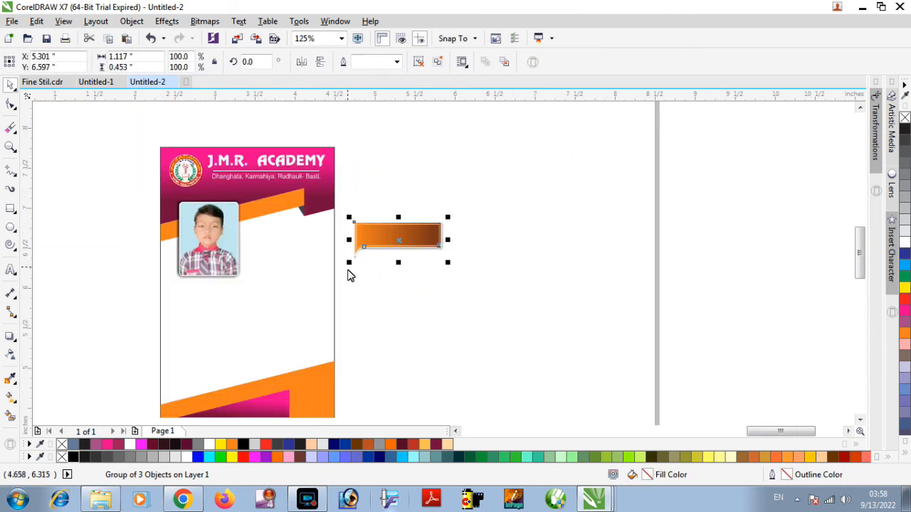
scroll(284, 331, down, 1)
drag(333, 286, 288, 294)
Move the framed student photo slightly upward on the card.
key(z)
drag(181, 246, 328, 331)
key(space)
click(391, 272)
drag(390, 272, 427, 255)
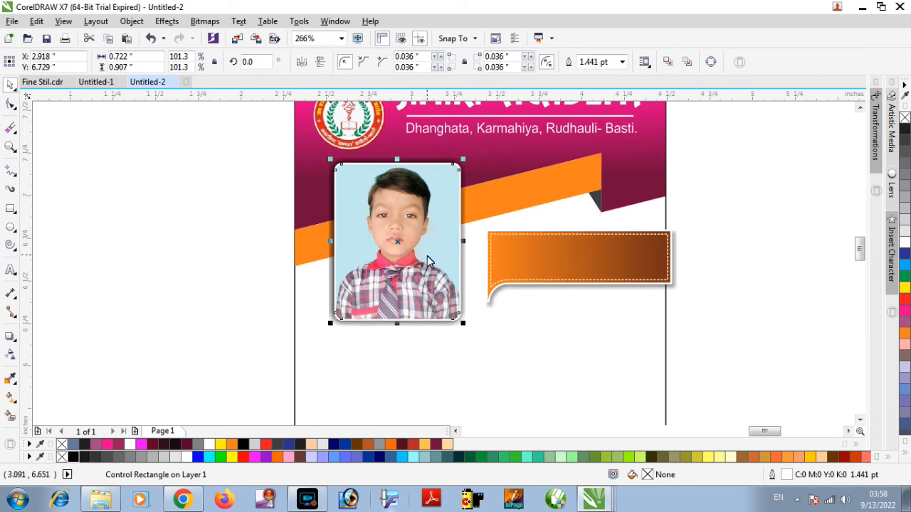
PowerClip the label group inside the card's background rectangle so its overhang is trimmed at the right edge.
click(575, 248)
right_click(589, 253)
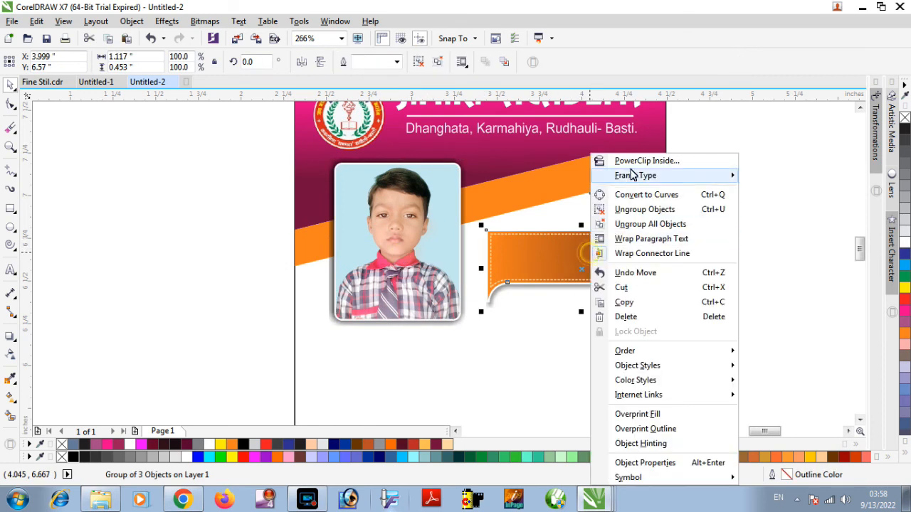
click(635, 157)
click(549, 360)
click(711, 213)
Move the "Session: 2021-22" text from beside the page onto the orange gradient label.
scroll(632, 328, down, 3)
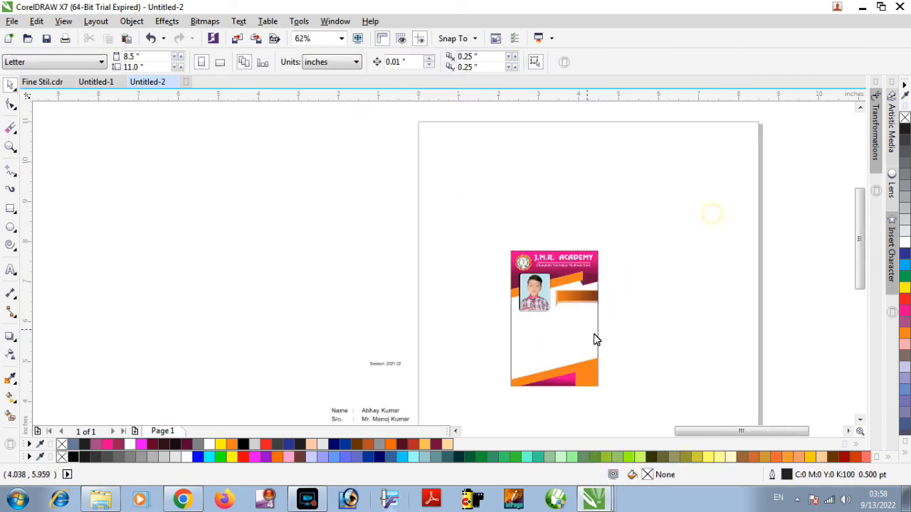
click(386, 364)
drag(386, 364, 573, 296)
scroll(573, 296, up, 5)
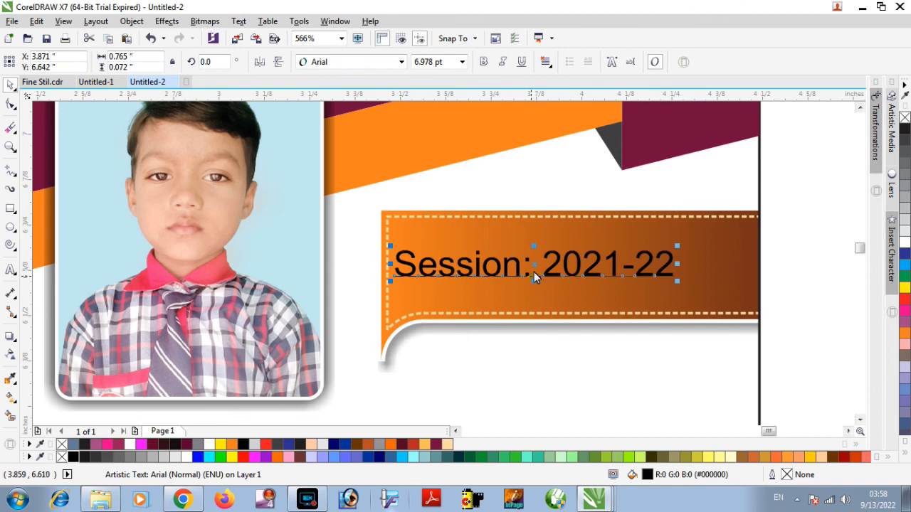
drag(541, 265, 566, 264)
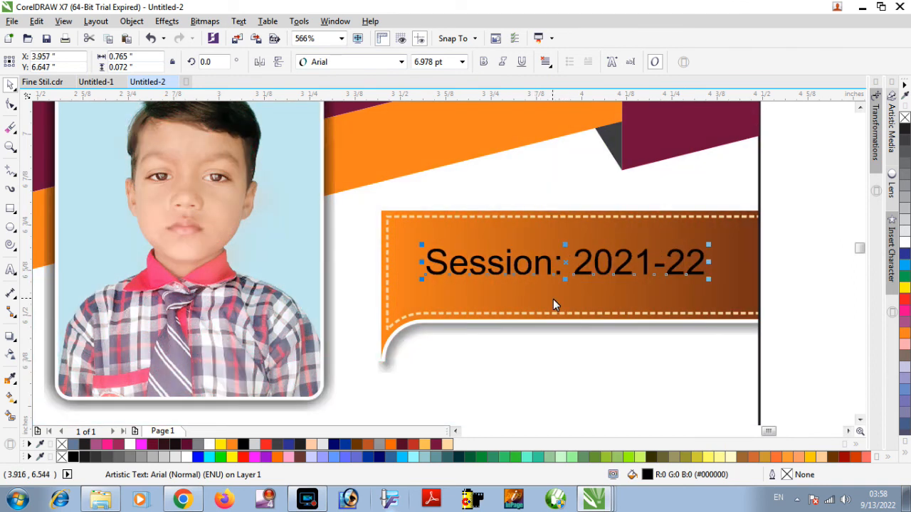
Fill the session text white, enlarge it to about 8.45 pt and centre it on the label.
click(903, 237)
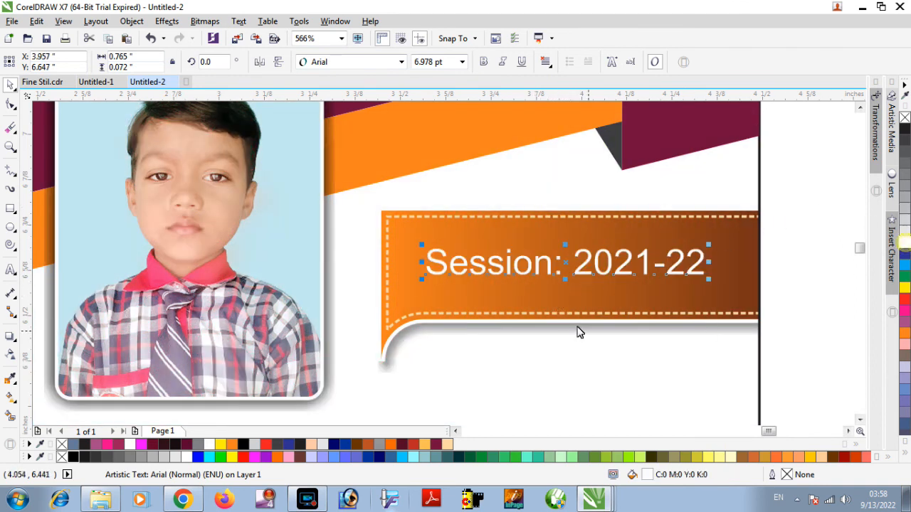
scroll(559, 301, down, 5)
scroll(559, 302, up, 3)
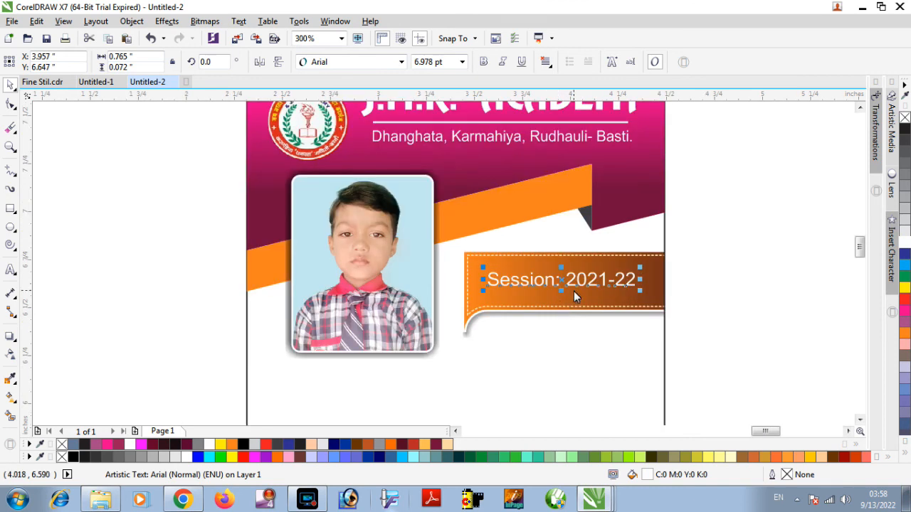
scroll(574, 291, up, 2)
drag(702, 285, 719, 296)
drag(548, 287, 556, 290)
scroll(548, 294, down, 2)
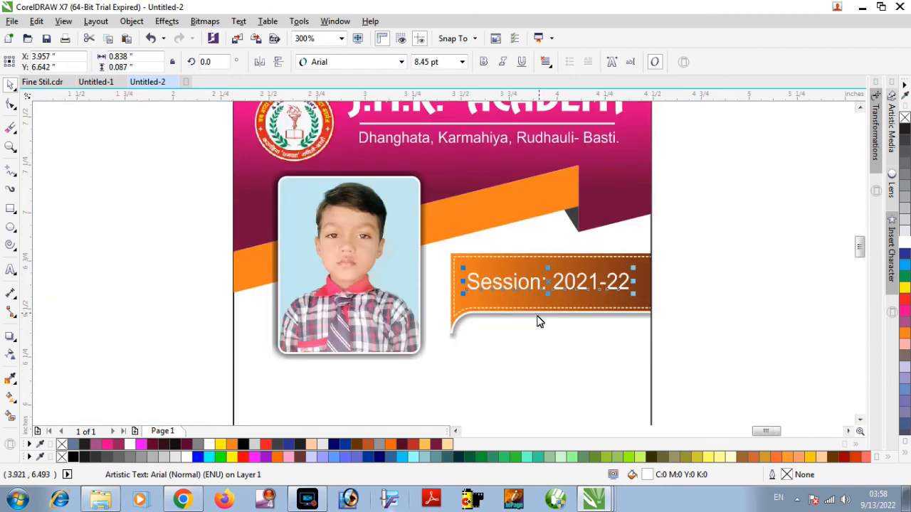
Place the student detail lines on the card below the photo, scaled to about 1.99 in wide.
scroll(539, 322, down, 2)
scroll(527, 342, down, 4)
drag(373, 379, 448, 421)
drag(417, 392, 479, 311)
key(F2)
drag(415, 261, 565, 349)
click(357, 204)
drag(228, 197, 464, 324)
drag(362, 278, 556, 315)
drag(655, 364, 659, 364)
drag(619, 293, 610, 298)
key(Down)
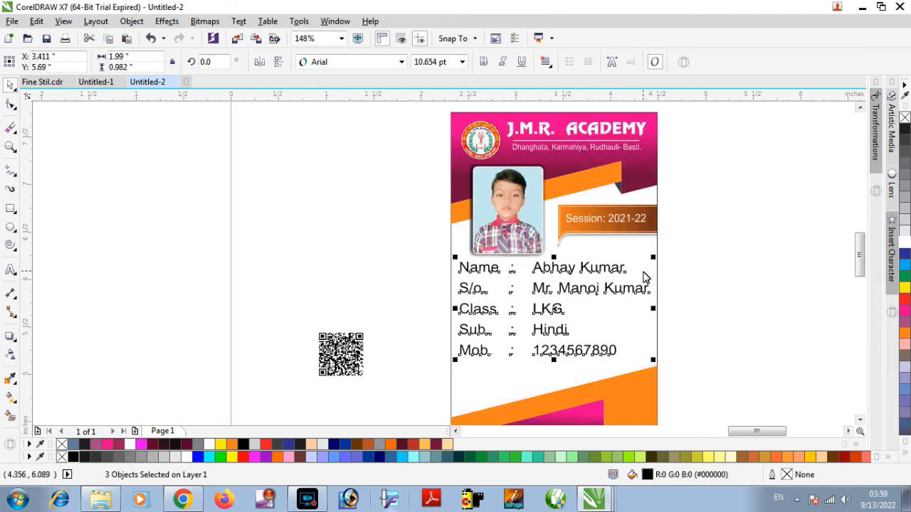
click(694, 245)
Place the QR code on the orange area in the card's lower-right corner.
drag(860, 254, 860, 267)
drag(341, 264, 636, 328)
scroll(688, 345, up, 3)
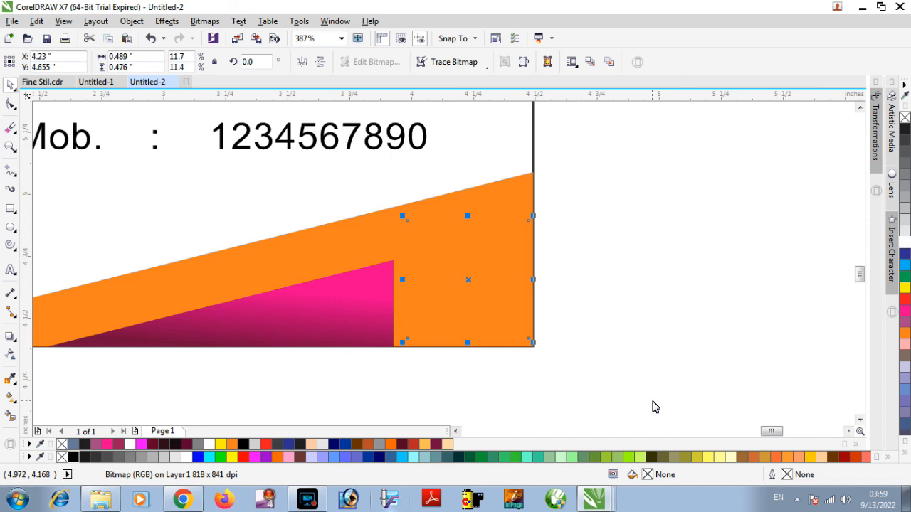
mouse_move(483, 278)
mouse_down()
mouse_move(468, 280)
mouse_move(477, 277)
mouse_up()
click(593, 224)
Move all the student detail lines slightly lower, towards the card's bottom orange band.
key(z)
right_click(418, 306)
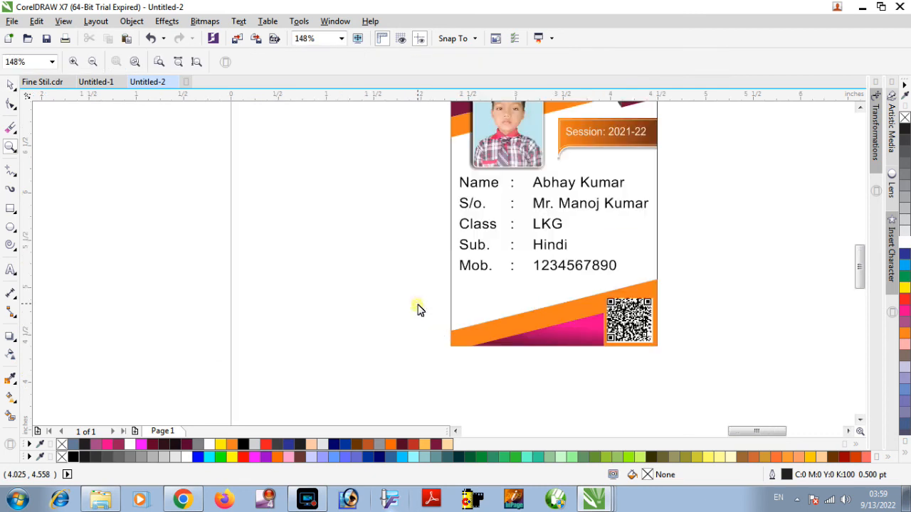
right_click(582, 214)
key(space)
key(z)
drag(478, 251, 552, 355)
drag(361, 157, 545, 408)
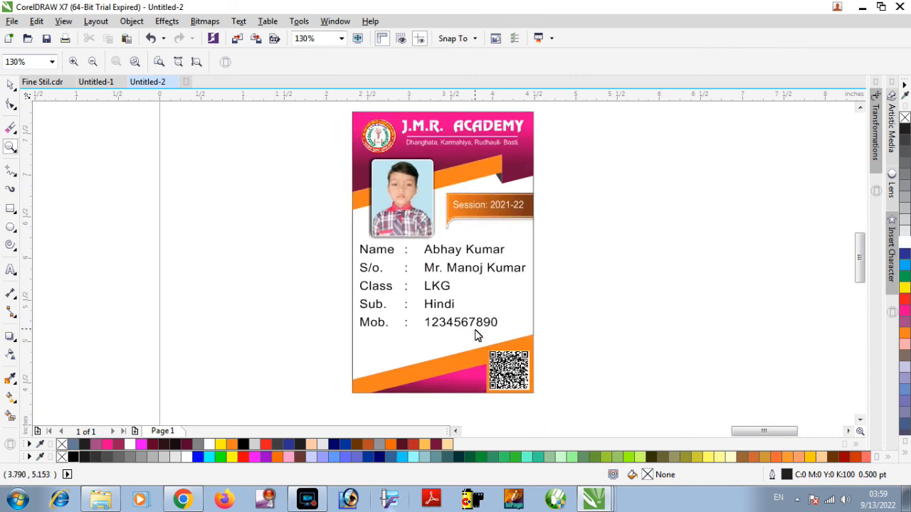
key(space)
drag(554, 237, 350, 348)
drag(447, 290, 447, 303)
click(617, 232)
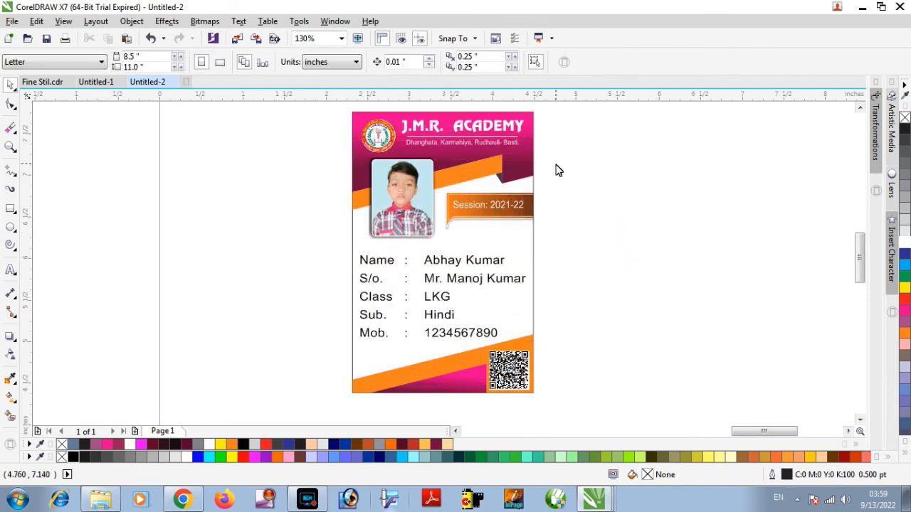
Nudge the framed photo down about 0.07 in, closer to the student details.
click(417, 182)
key(Down)
key(Down)
key(Down)
key(Down)
key(Down)
key(Down)
key(Down)
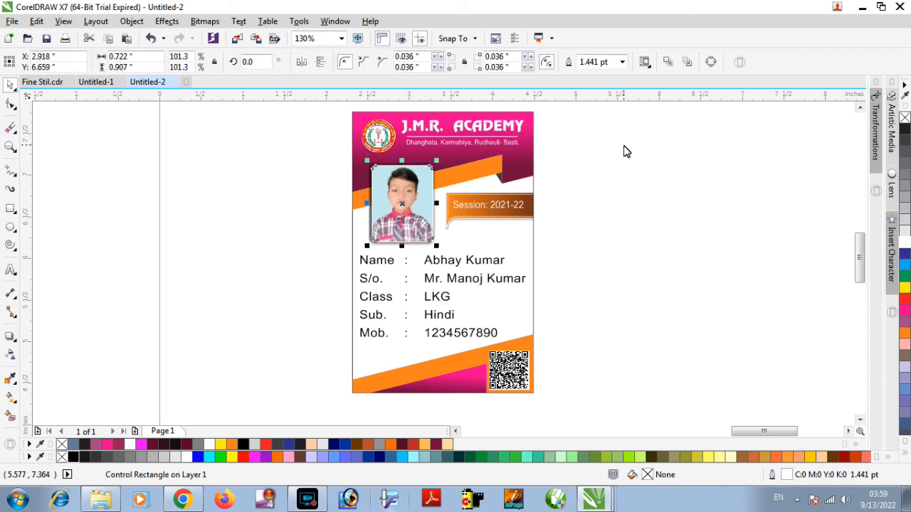
click(585, 215)
click(400, 220)
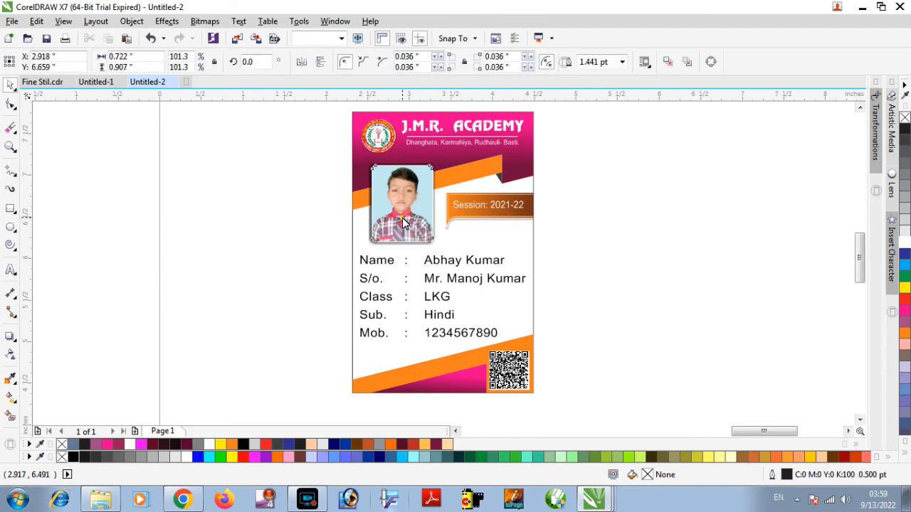
click(592, 136)
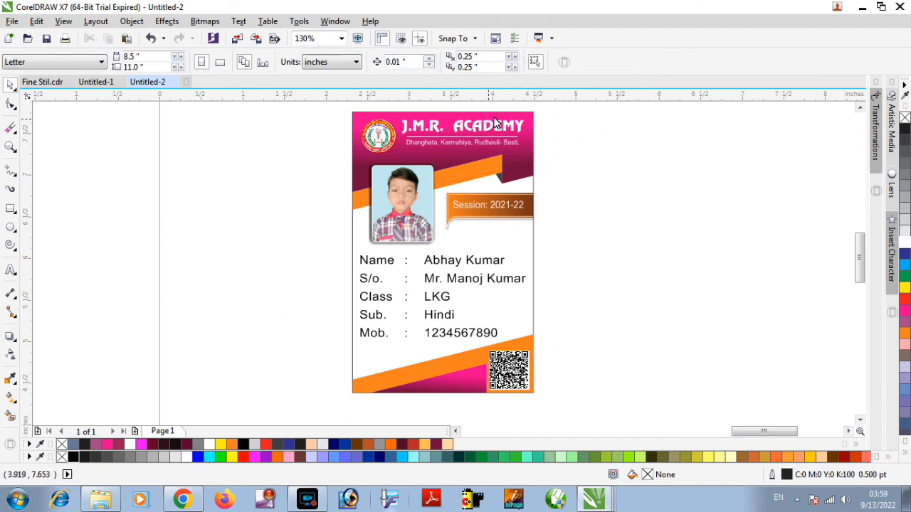
click(574, 227)
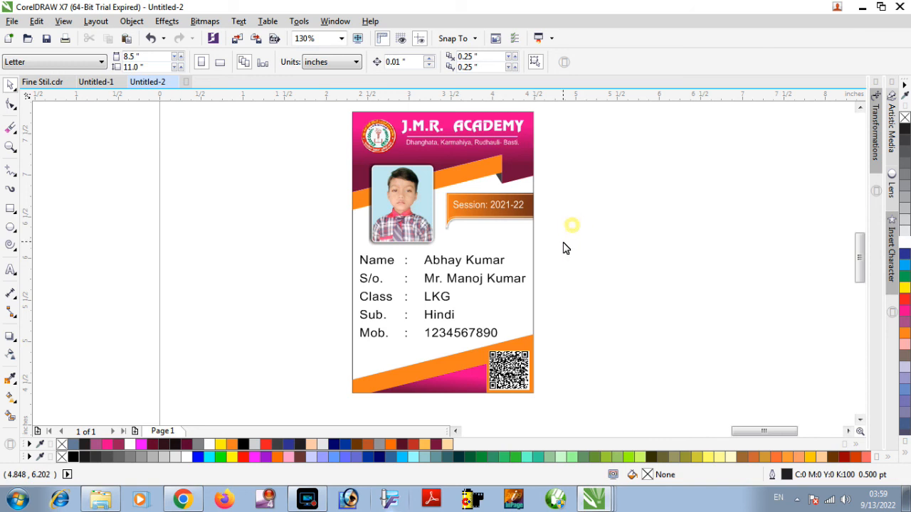
click(322, 500)
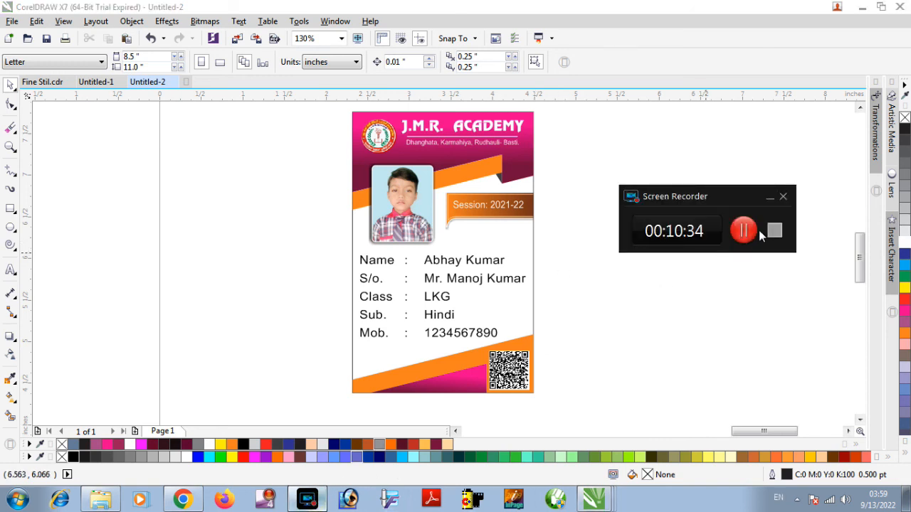